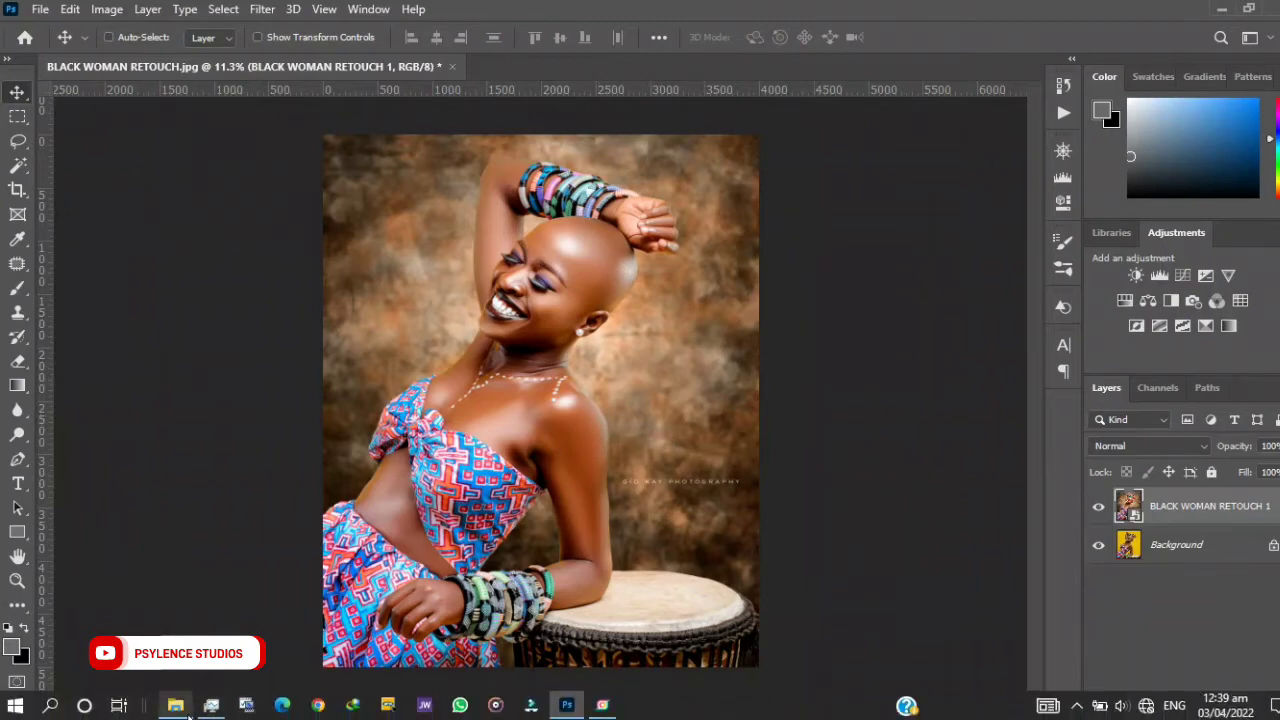
# Play the WHITE action to add the white GID KAY PHOTO logo, then nudge it slightly left
pyautogui.click(175, 705)
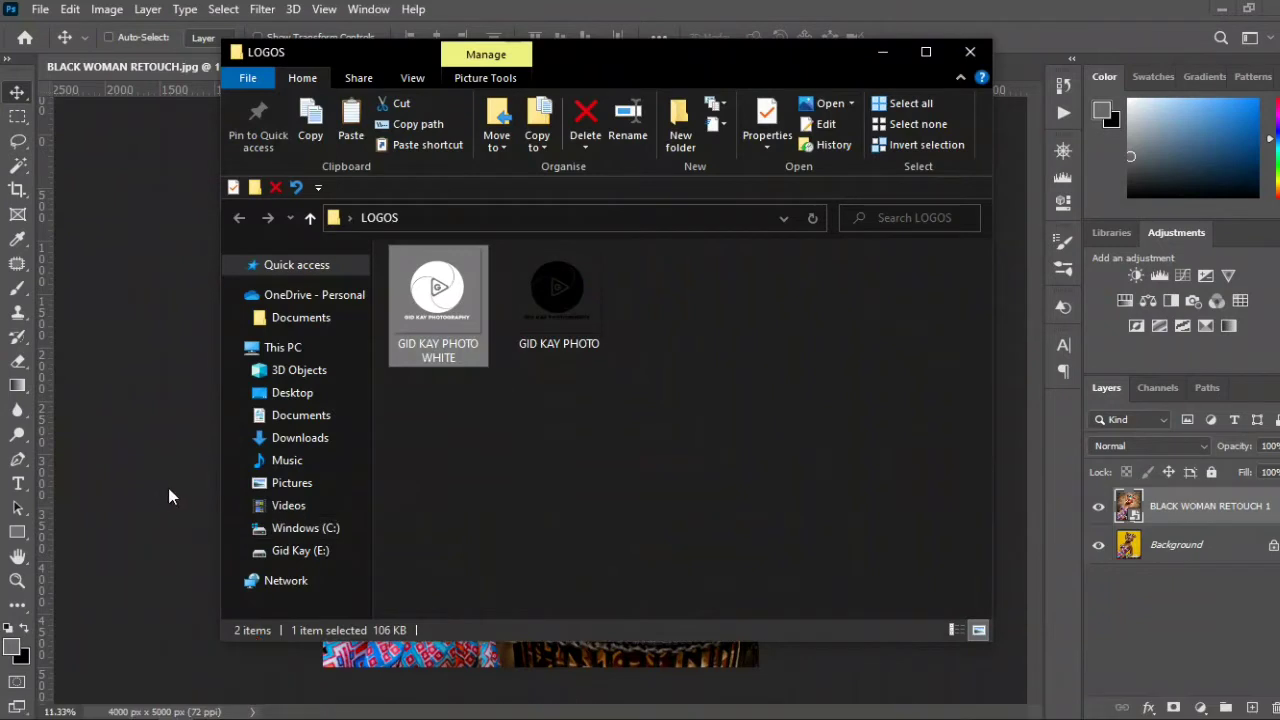
pyautogui.click(886, 62)
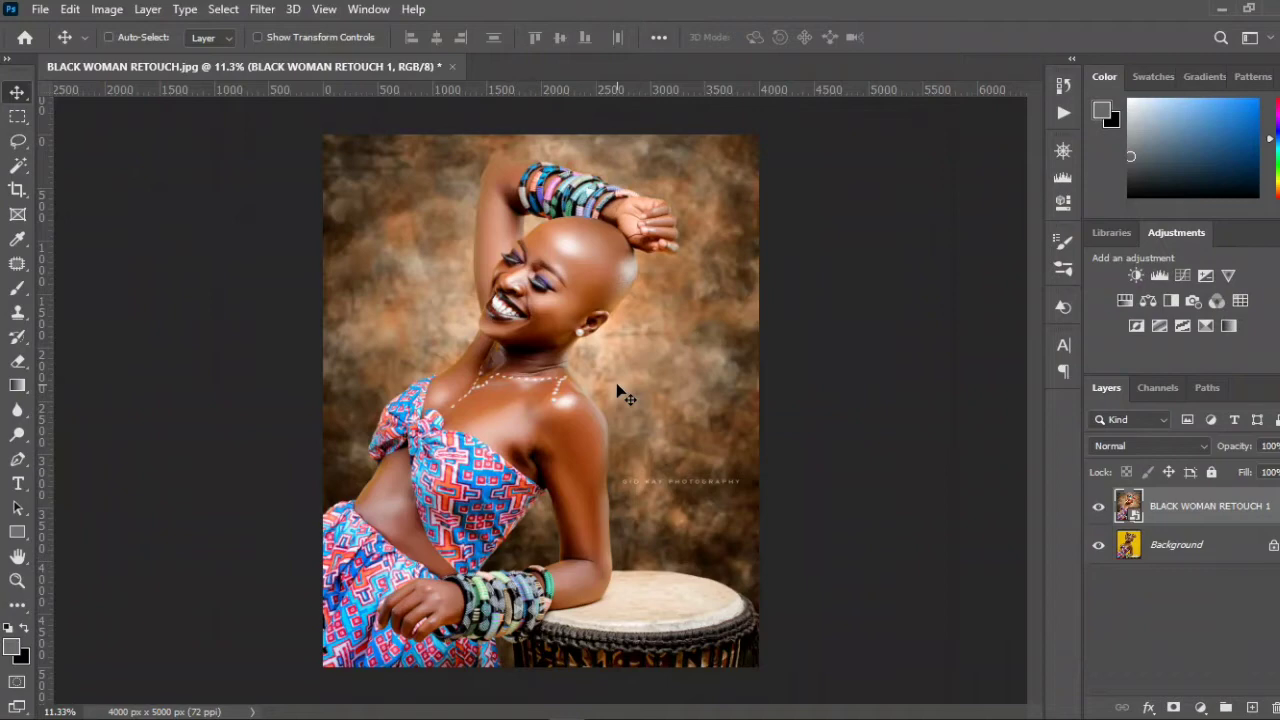
pyautogui.click(1063, 113)
pyautogui.click(912, 127)
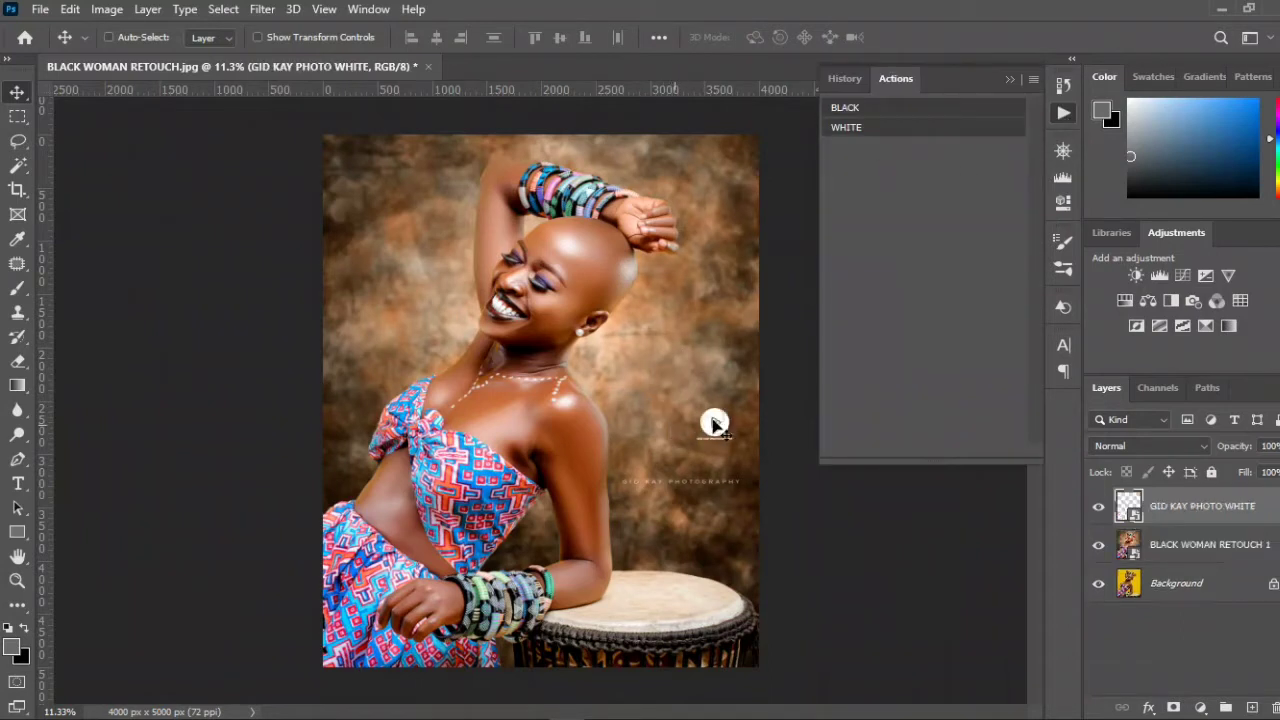
pyautogui.moveTo(714, 423); pyautogui.dragTo(686, 423)
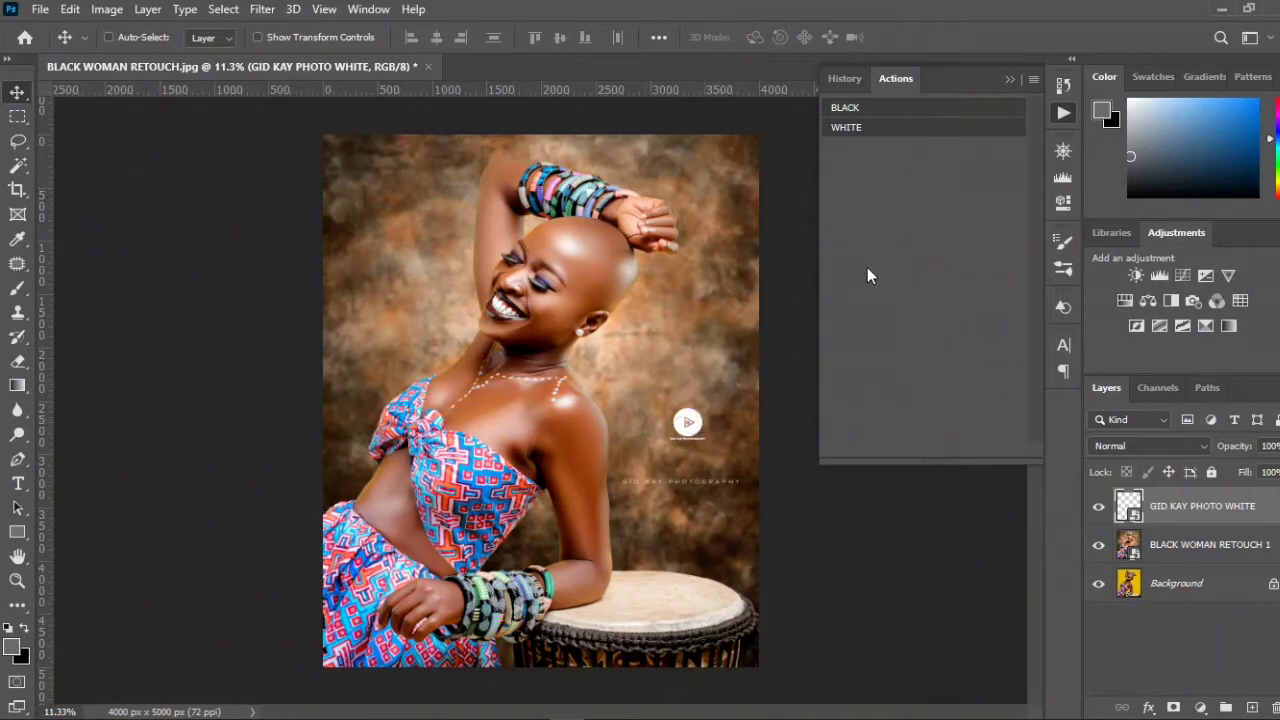
# Undo the placed white logo and clear all existing actions from the Actions panel
pyautogui.press('Delete')
pyautogui.click(1031, 80)
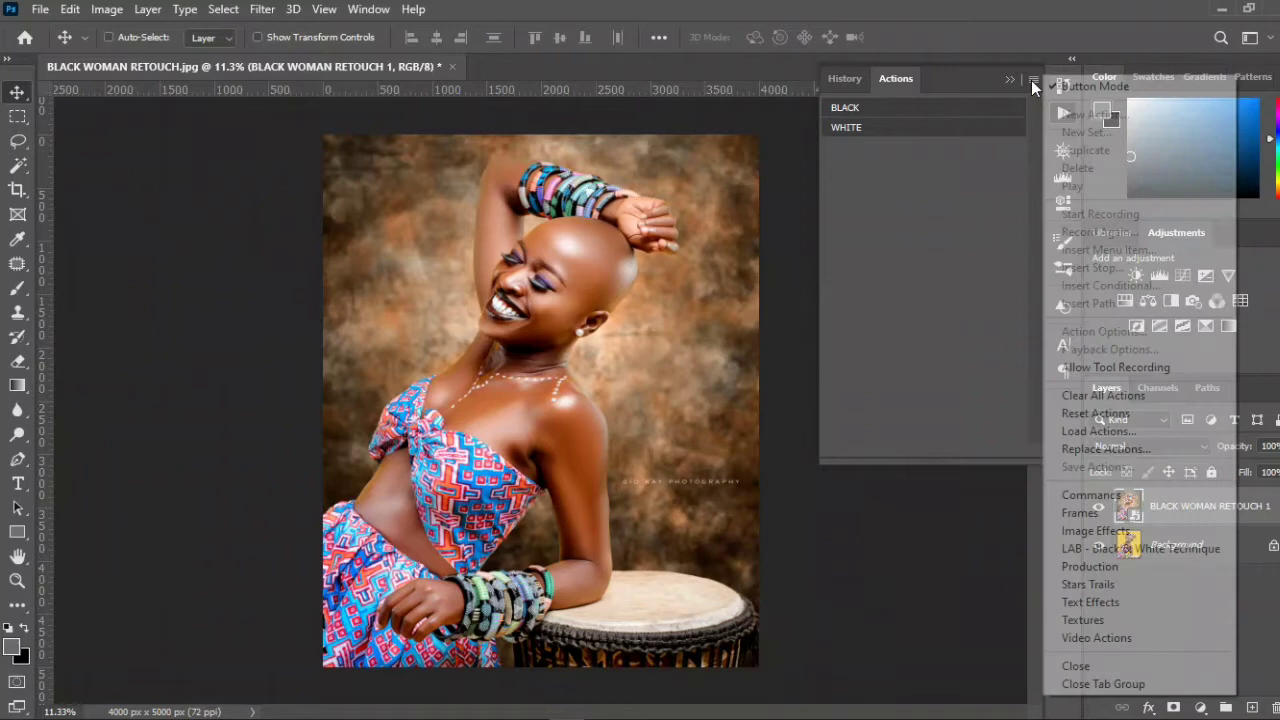
pyautogui.click(1092, 396)
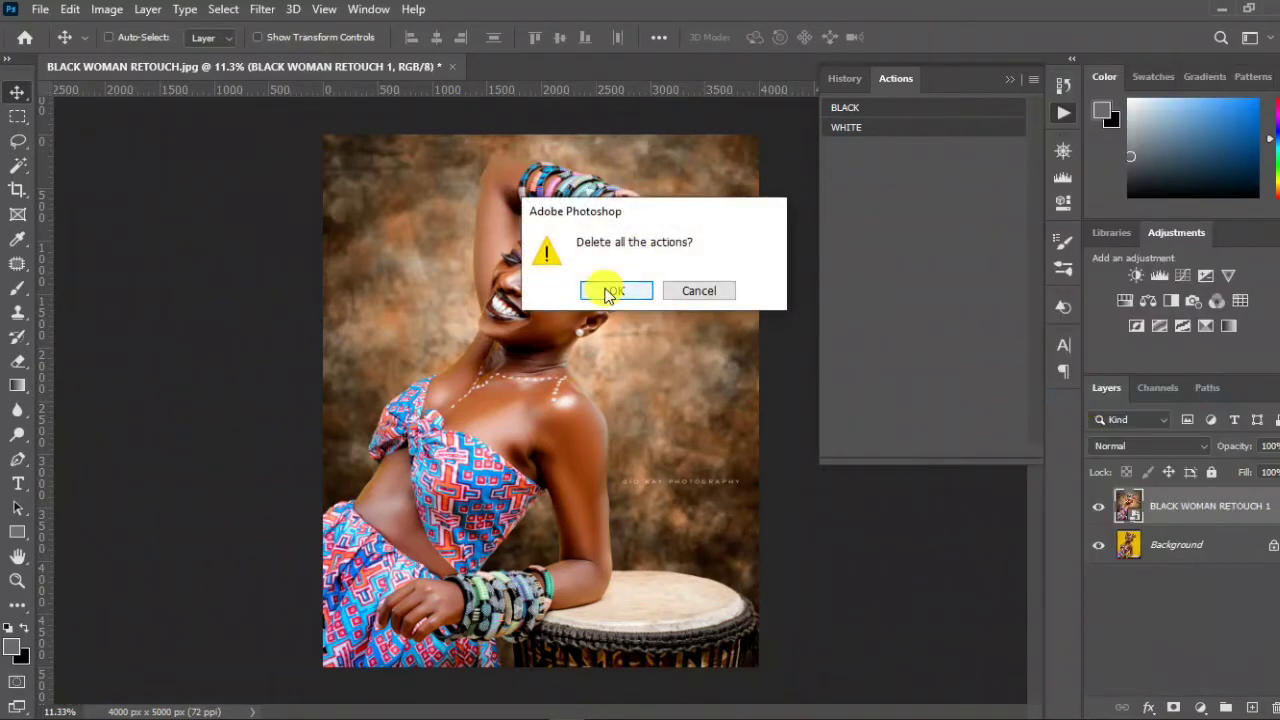
pyautogui.click(610, 292)
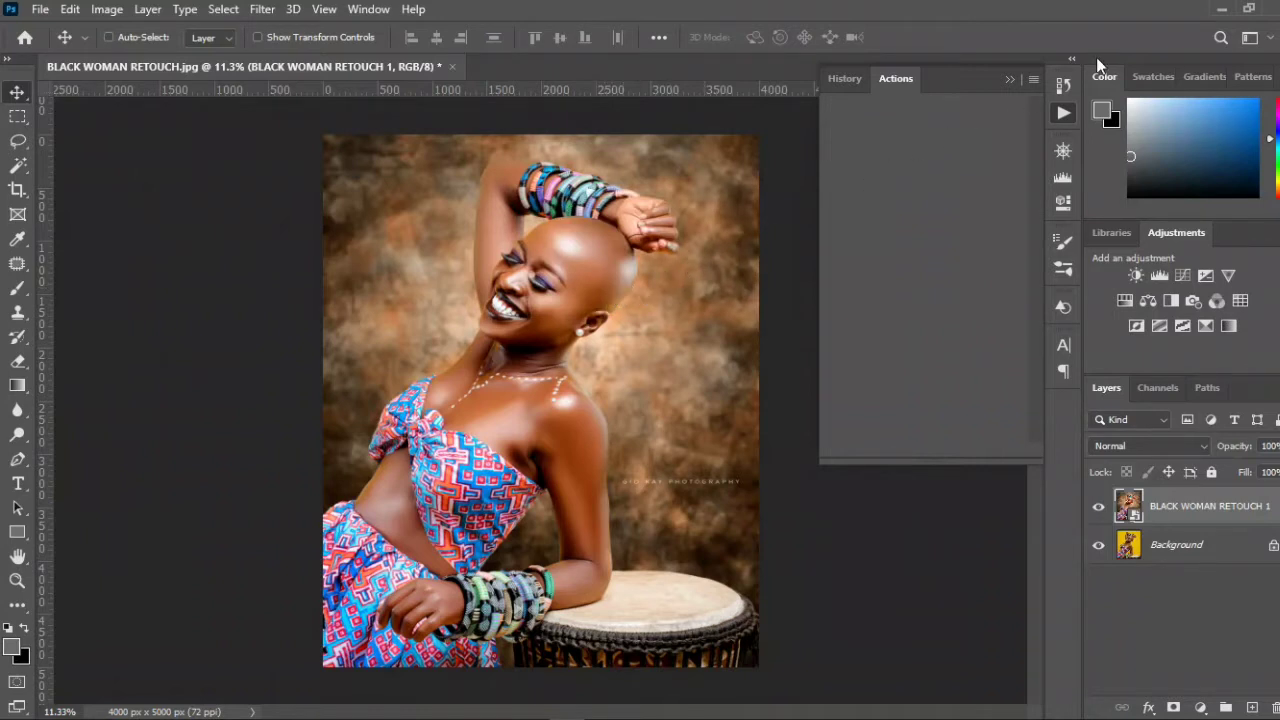
# Reopen the Actions panel from the Window menu so it shows the now-empty list
pyautogui.click(1011, 82)
pyautogui.click(1062, 114)
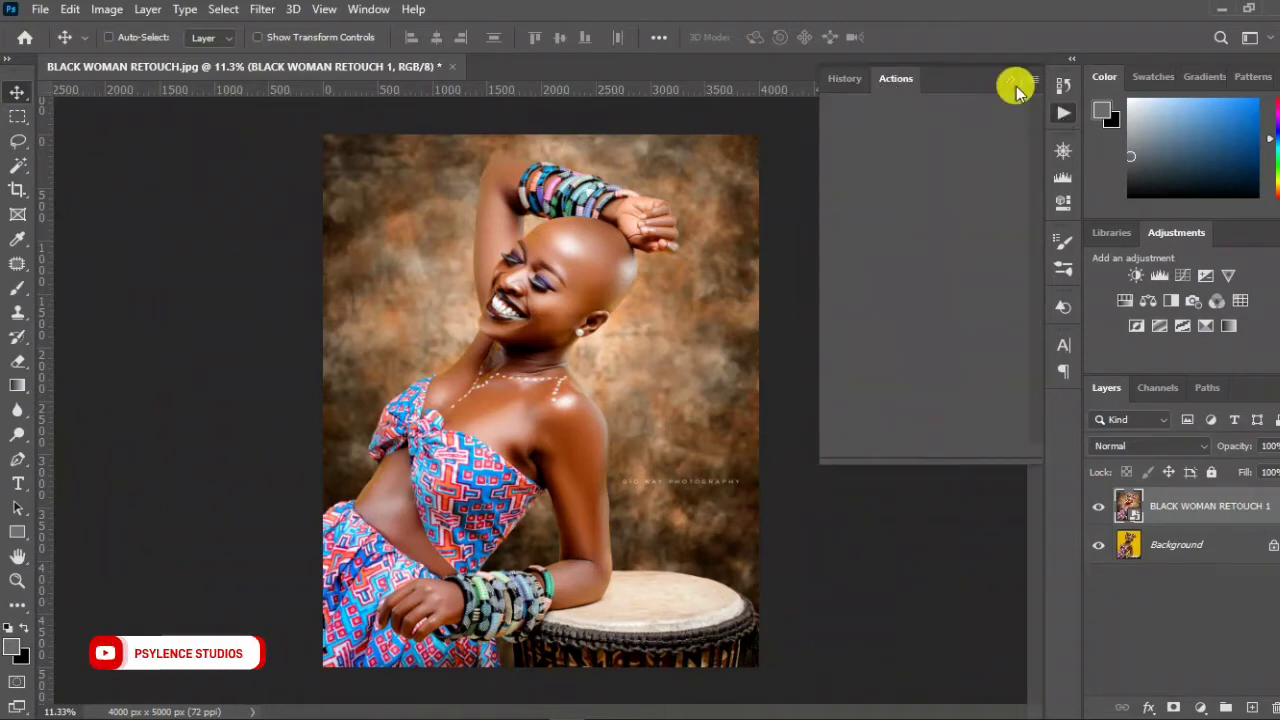
pyautogui.click(369, 9)
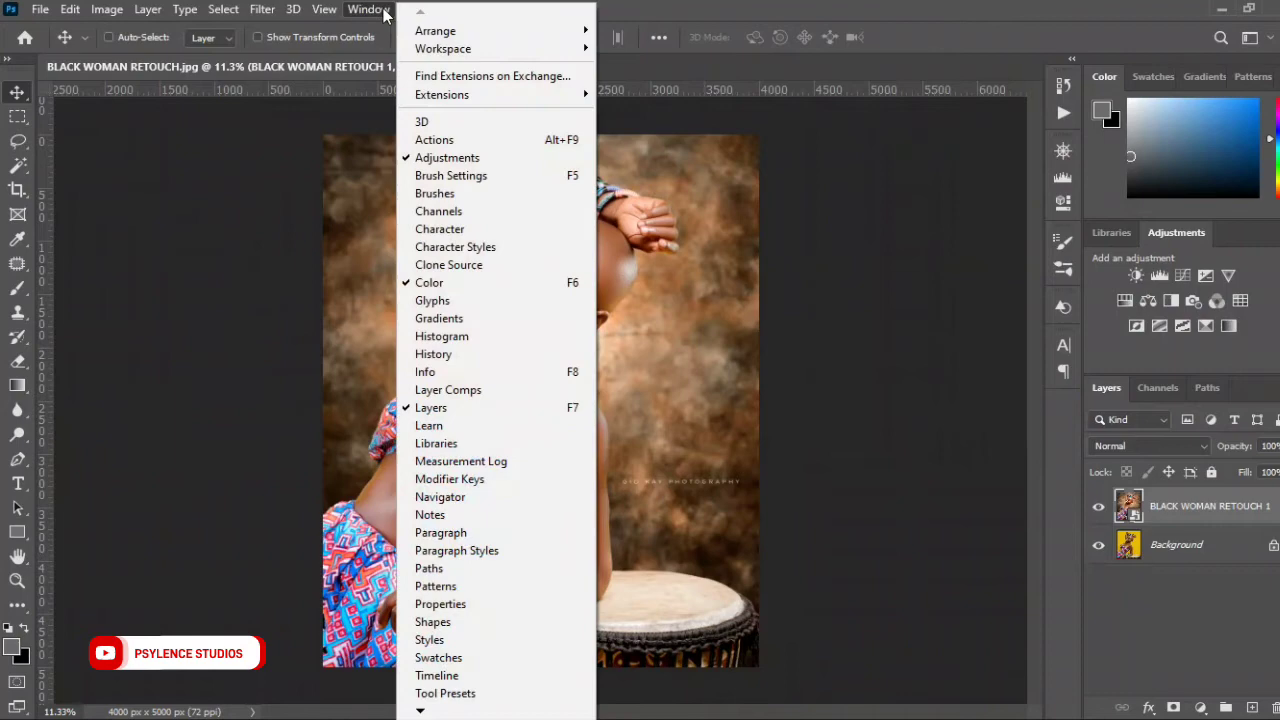
pyautogui.click(478, 141)
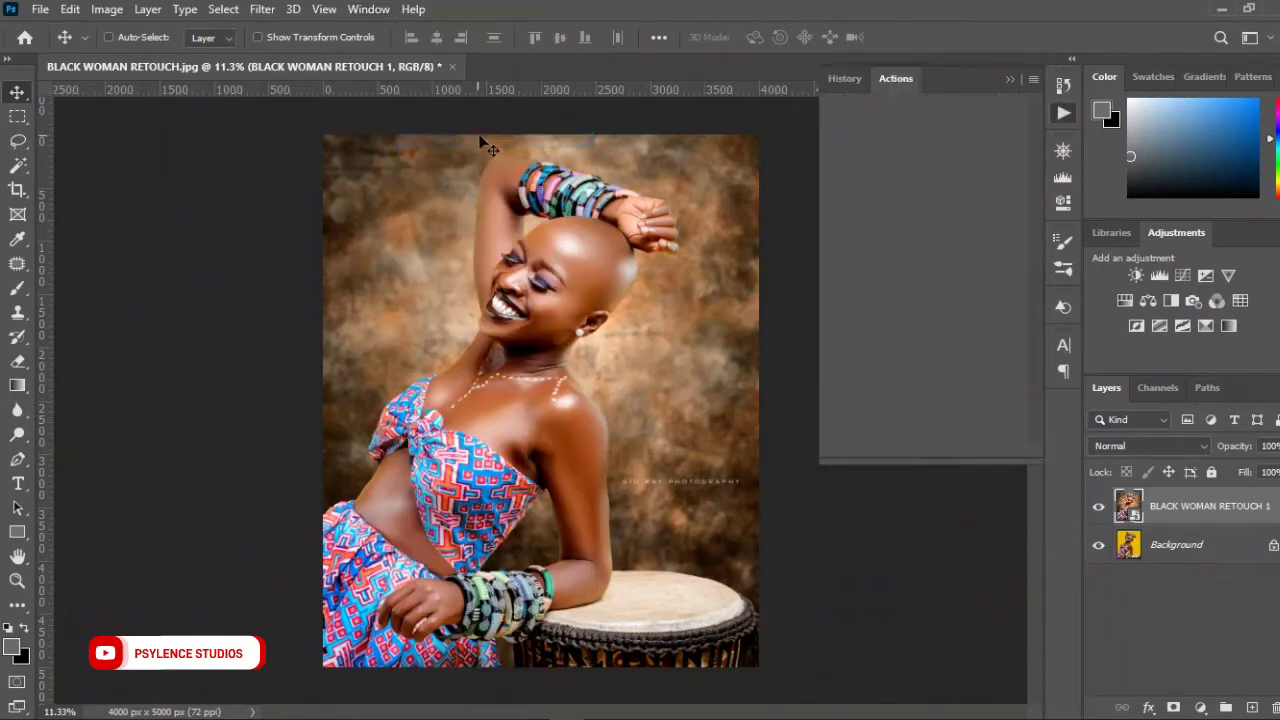
pyautogui.click(374, 12)
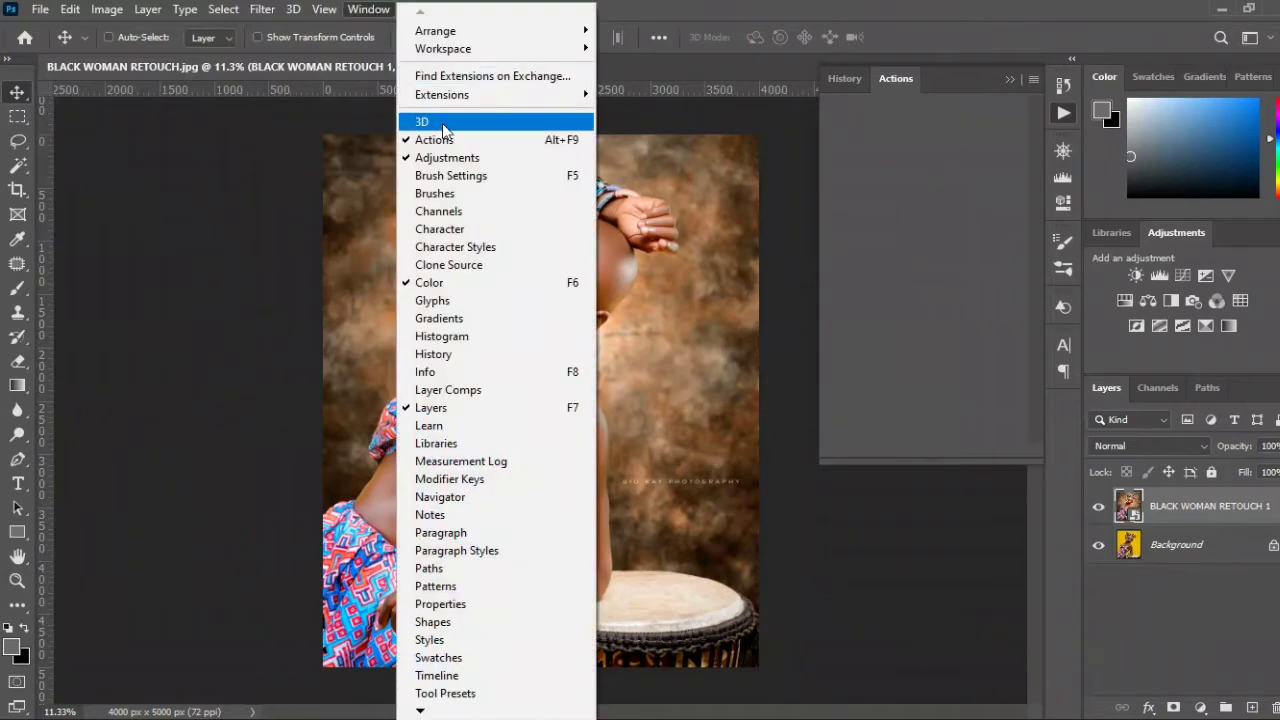
pyautogui.click(570, 147)
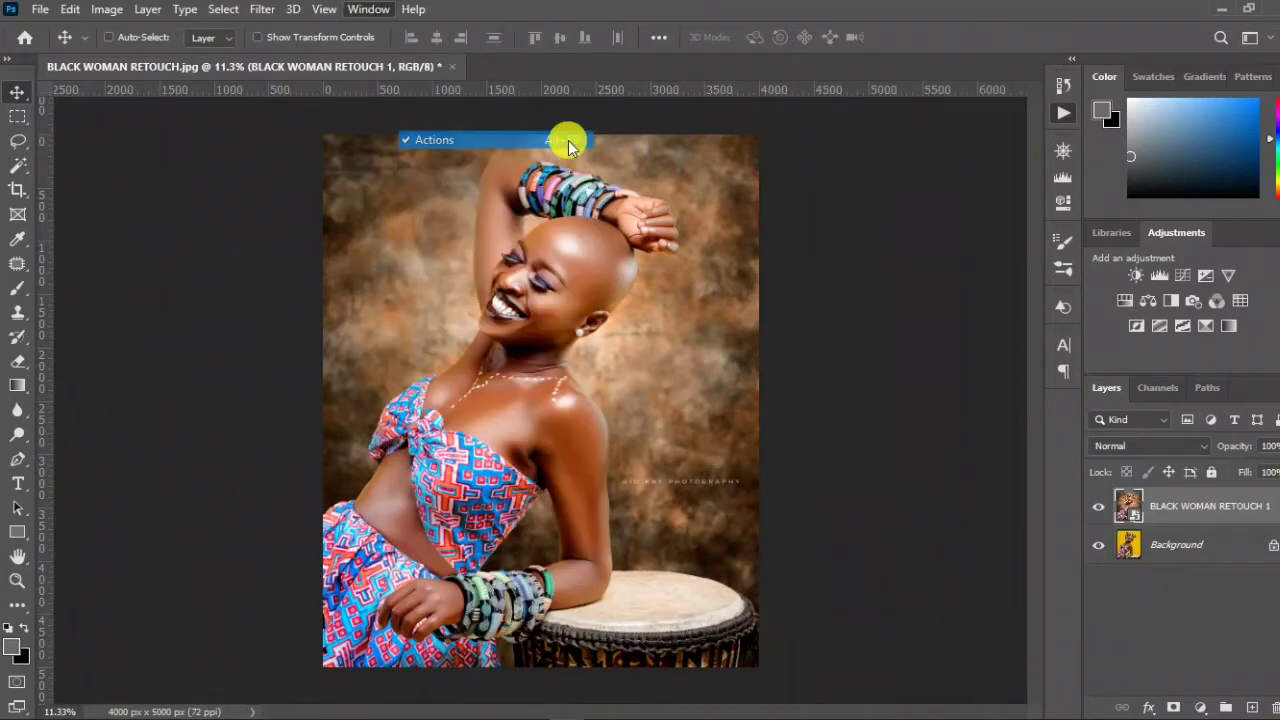
pyautogui.click(1063, 114)
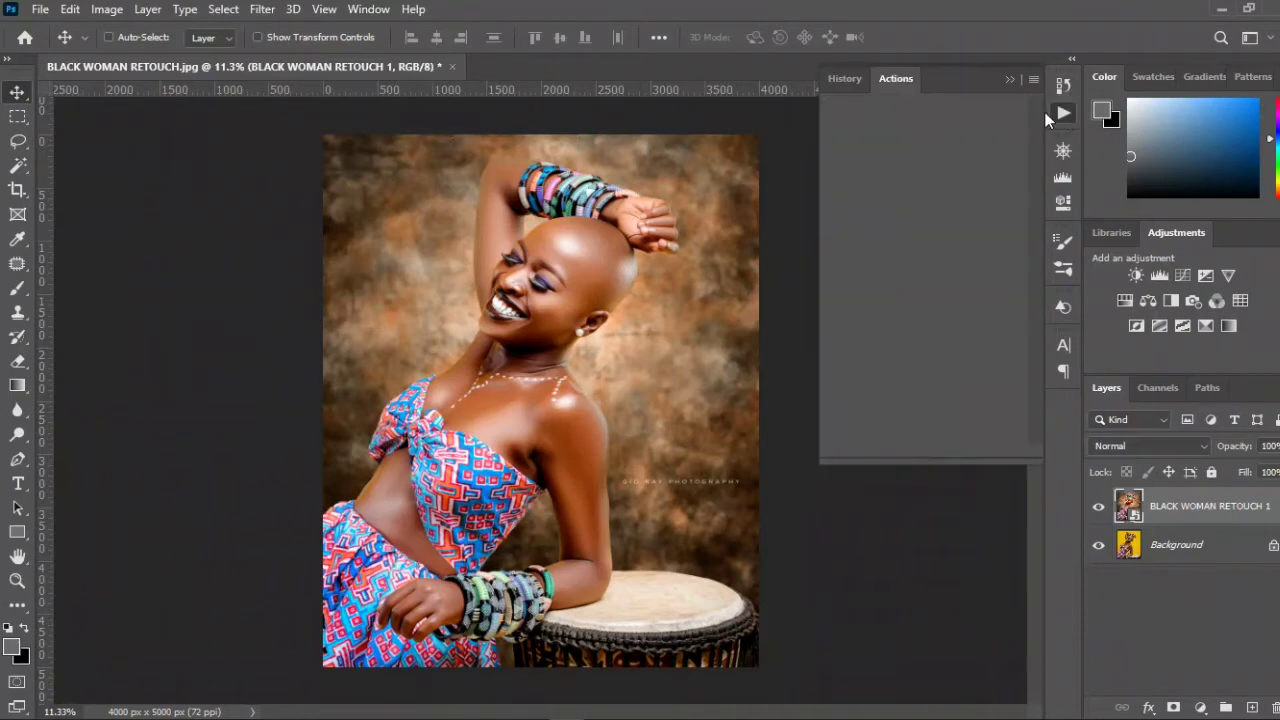
pyautogui.click(1034, 82)
pyautogui.click(1050, 88)
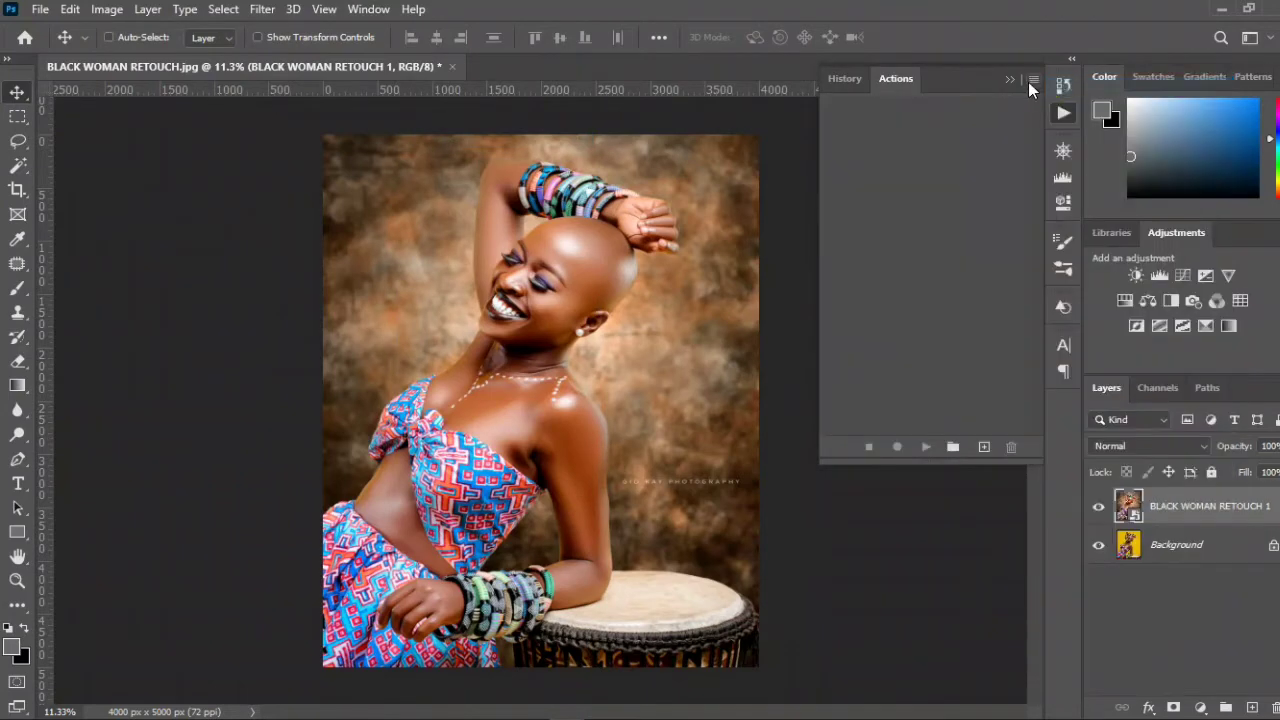
# Create a new action set named PHOTOGRAPHY LOGOS from the Actions panel's New Set option
pyautogui.click(1031, 81)
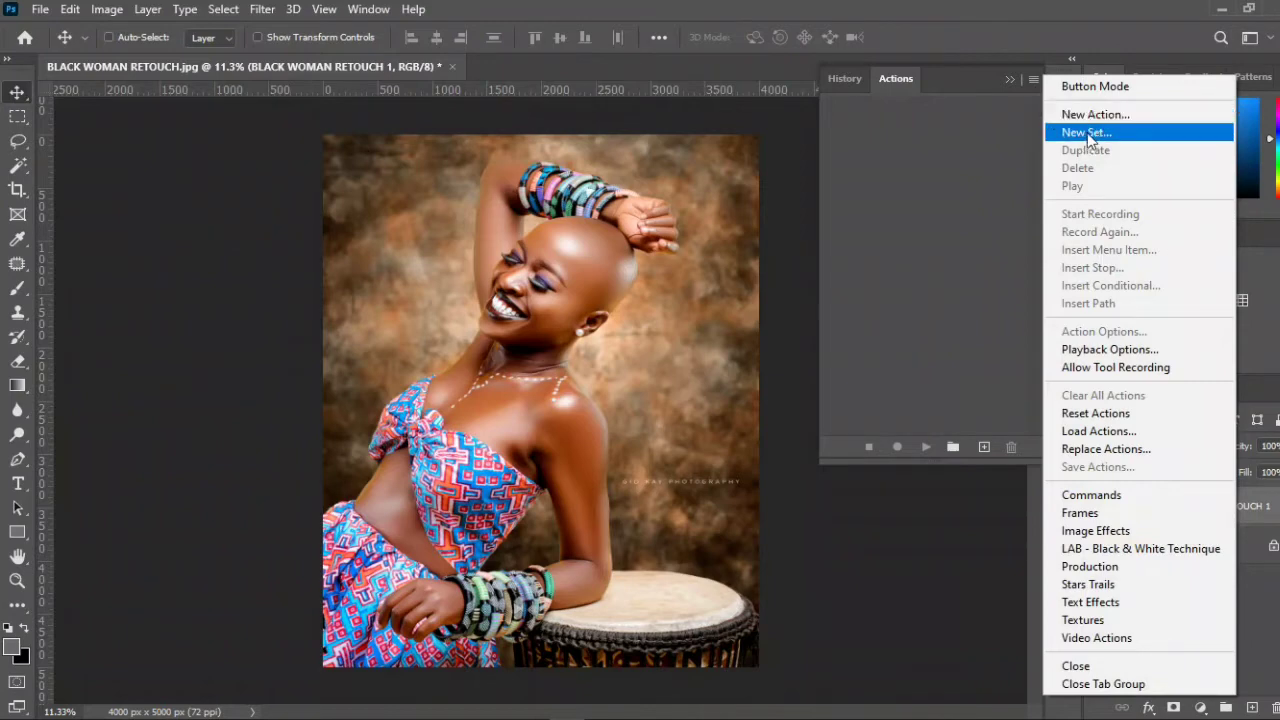
pyautogui.click(1088, 135)
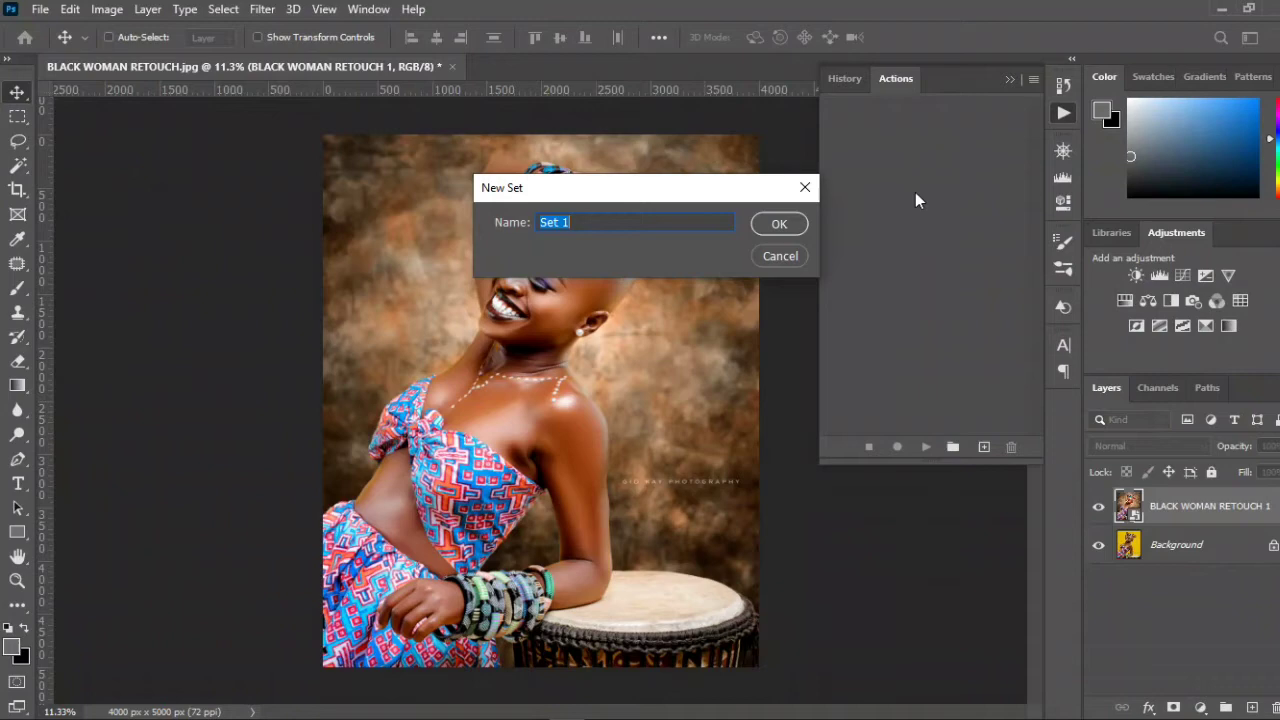
pyautogui.write('PHOTOGRAPHY LOGOS')
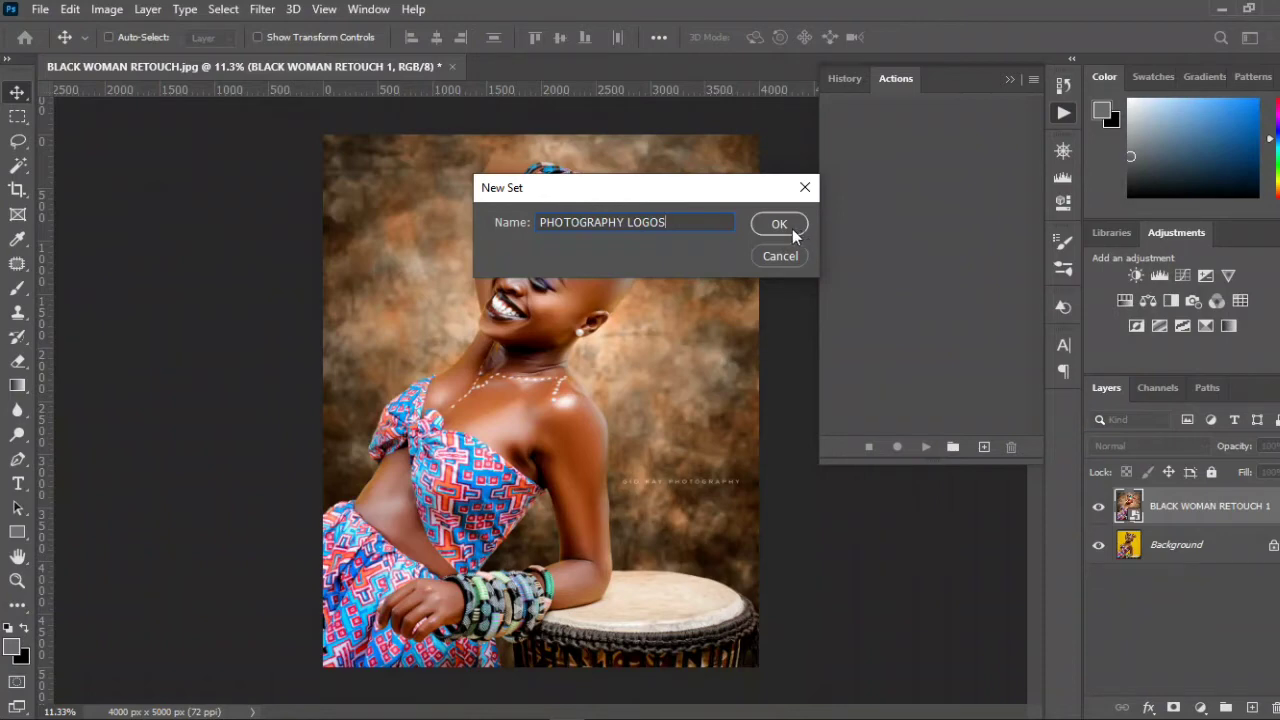
pyautogui.click(795, 227)
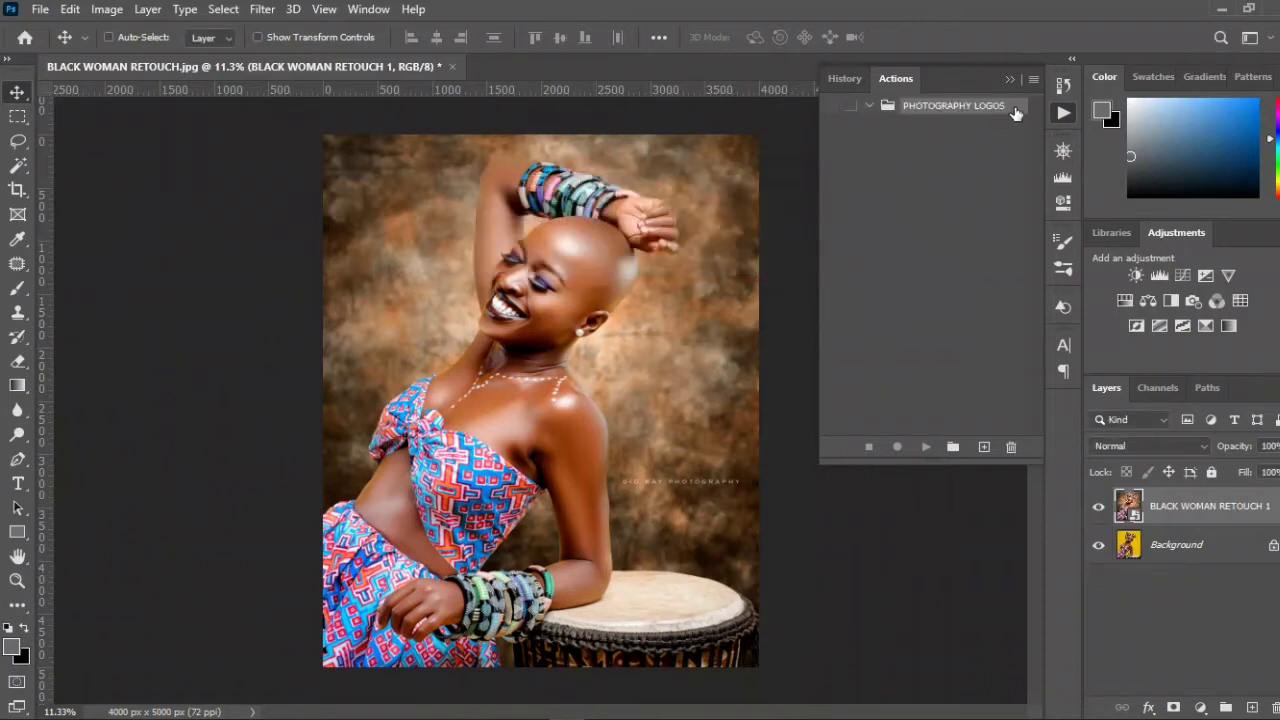
pyautogui.click(1034, 82)
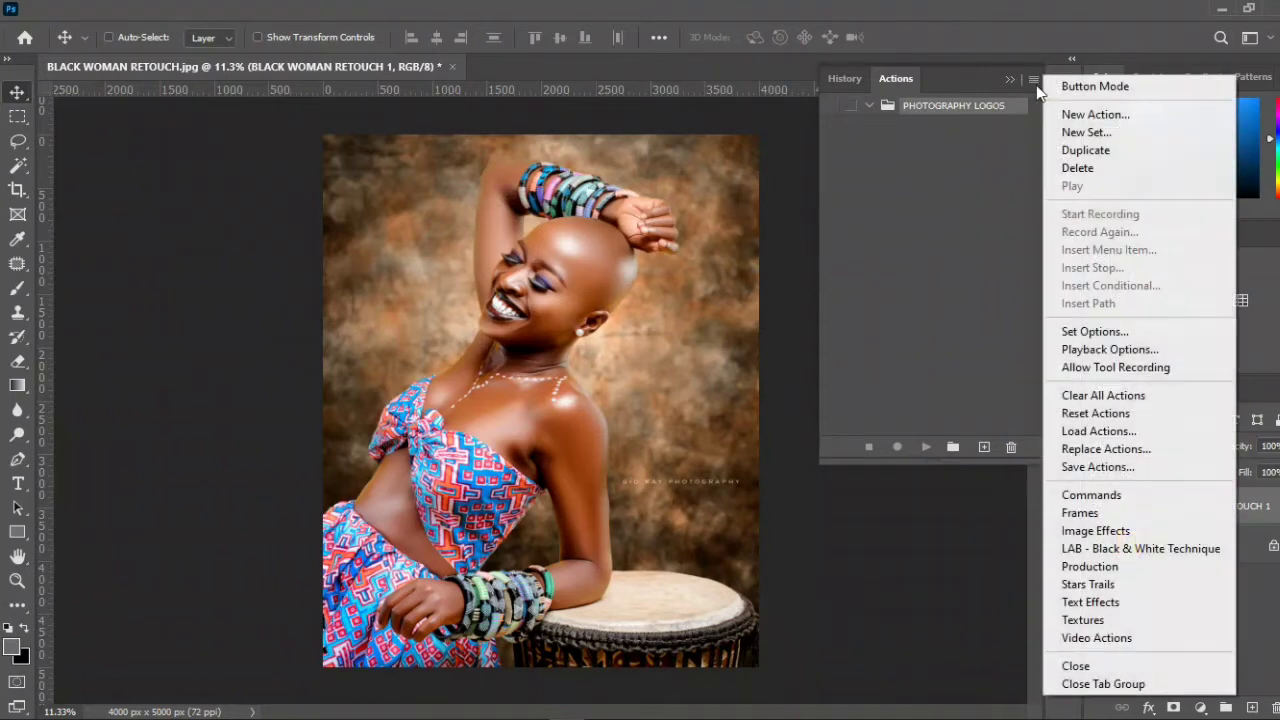
# Create a new action named BLACK in PHOTOGRAPHY LOGOS and start recording it
pyautogui.click(1083, 119)
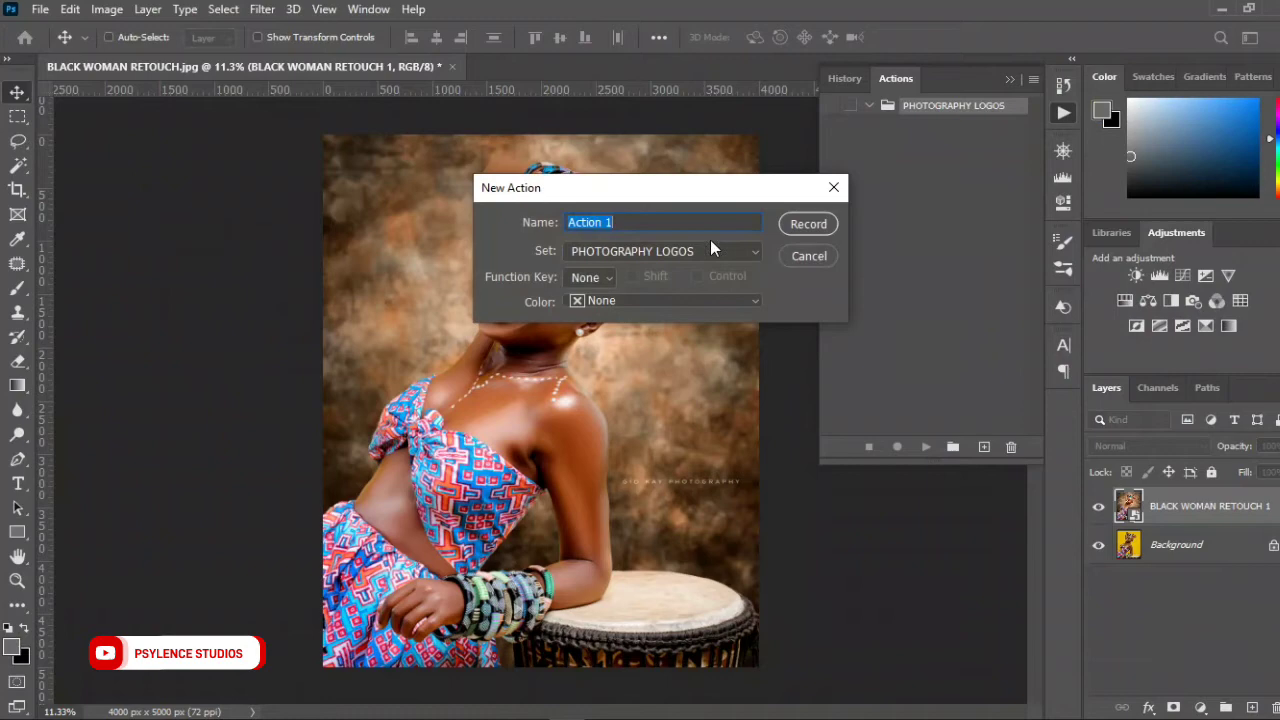
pyautogui.write('BLA')
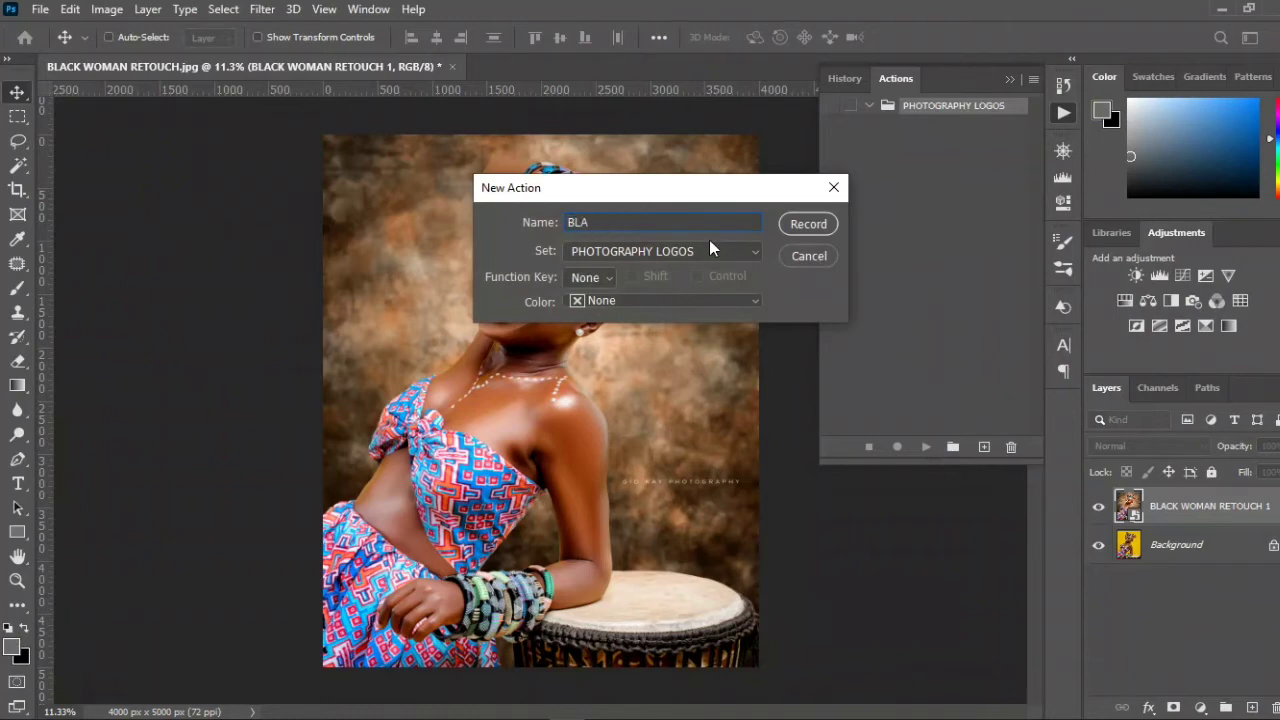
pyautogui.write('CK')
pyautogui.click(805, 222)
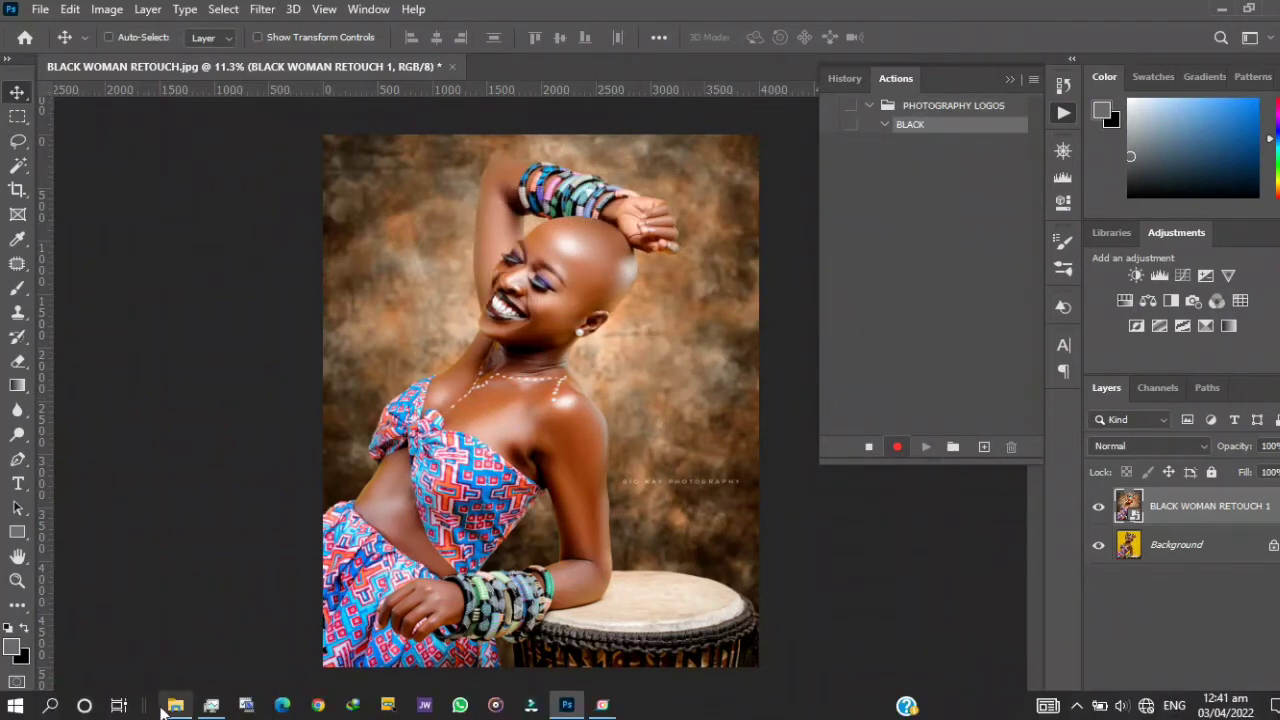
# Record placing the black GID KAY PHOTO logo file at the photo's right, then stop recording
pyautogui.click(173, 705)
pyautogui.click(560, 285)
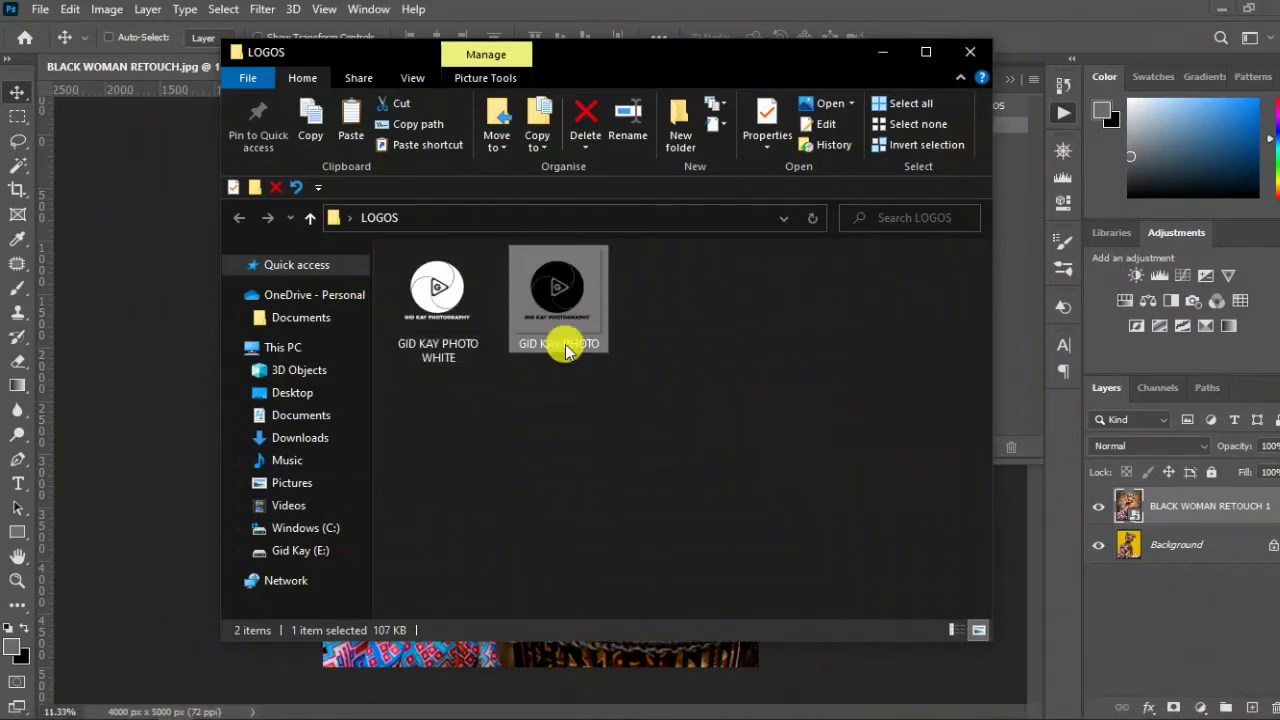
pyautogui.moveTo(565, 350); pyautogui.dragTo(128, 377)
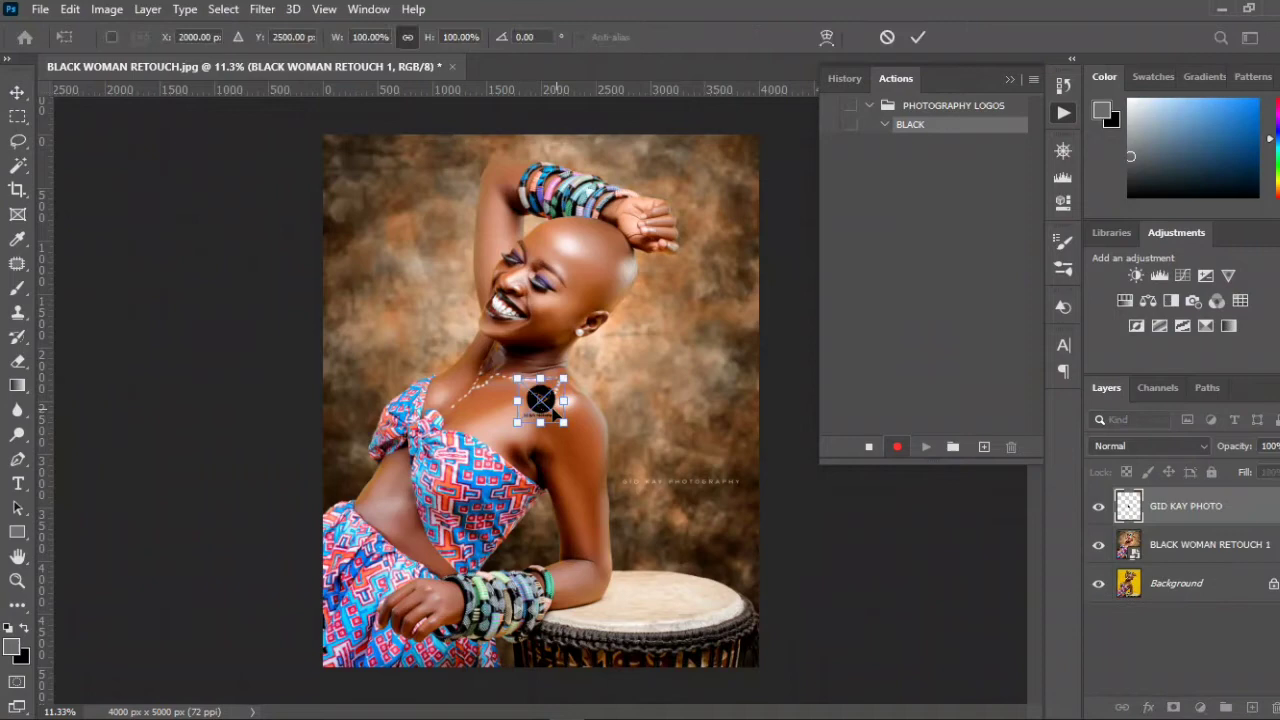
pyautogui.moveTo(537, 397); pyautogui.dragTo(668, 428)
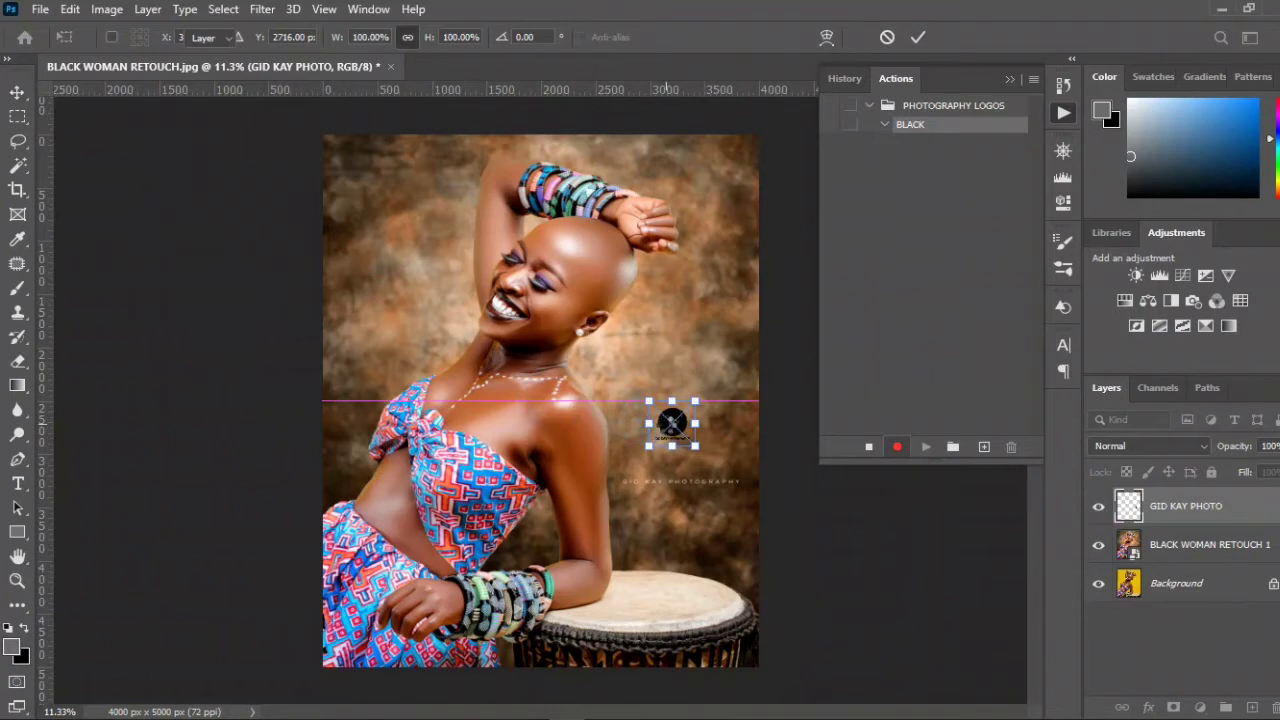
pyautogui.press('Return')
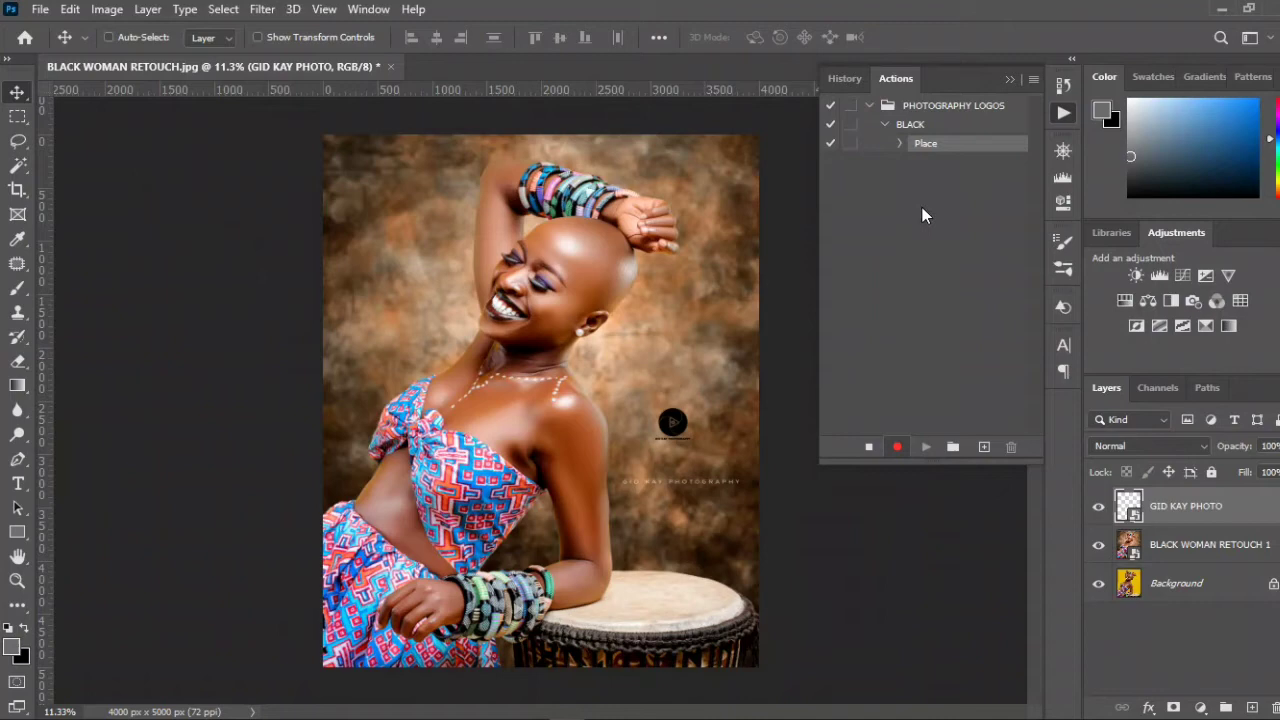
pyautogui.click(867, 450)
# Hide the black logo layer and start recording a new WHITE action in PHOTOGRAPHY LOGOS
pyautogui.click(1098, 506)
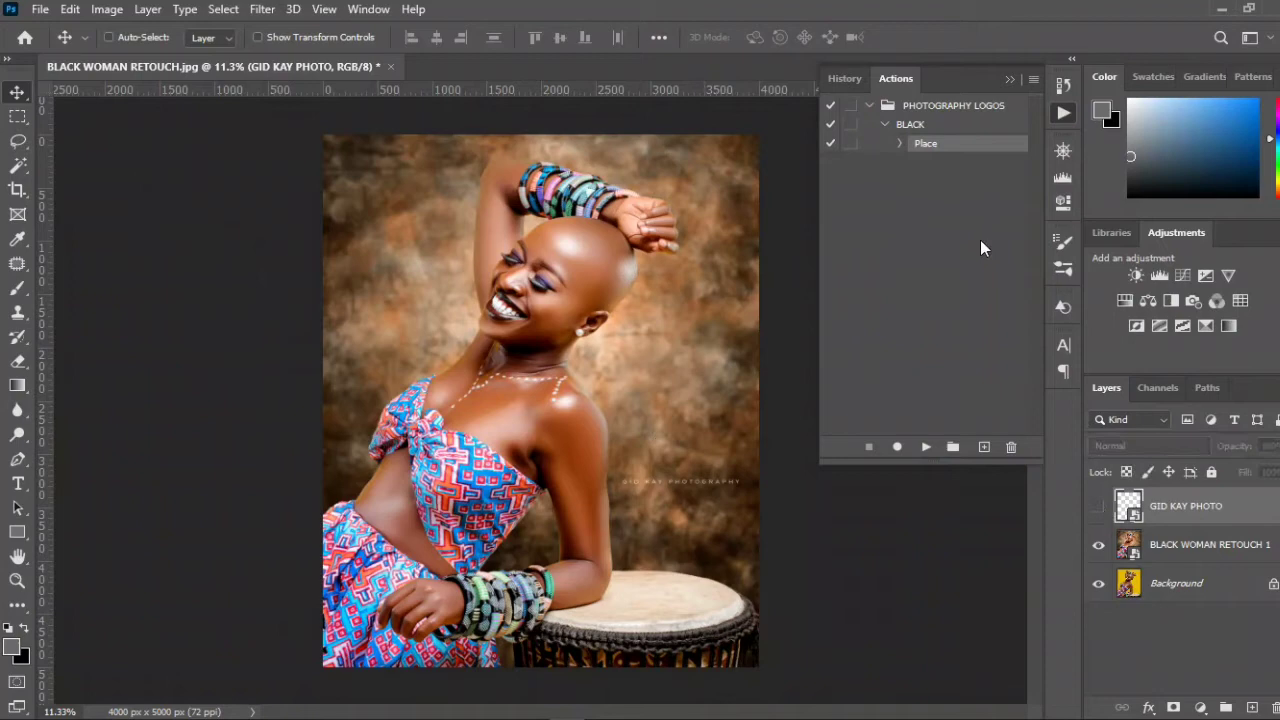
pyautogui.click(1034, 80)
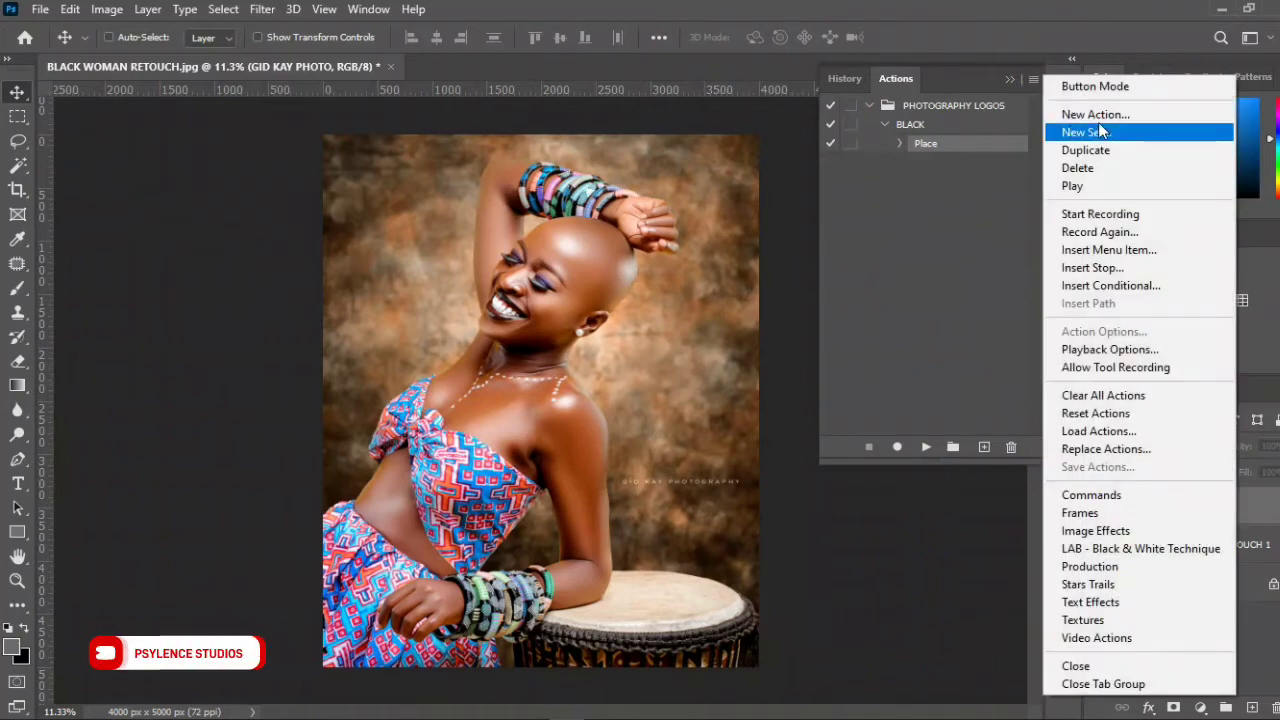
pyautogui.click(1100, 114)
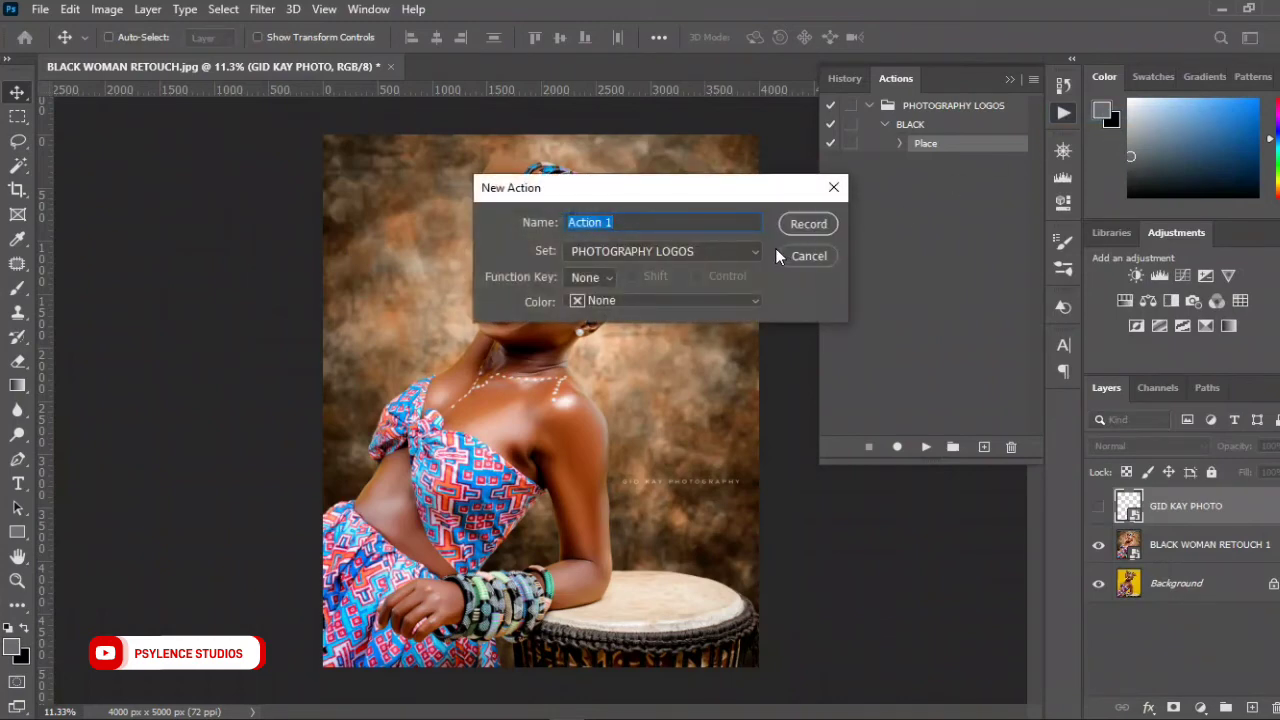
pyautogui.write('WHITE')
pyautogui.click(812, 224)
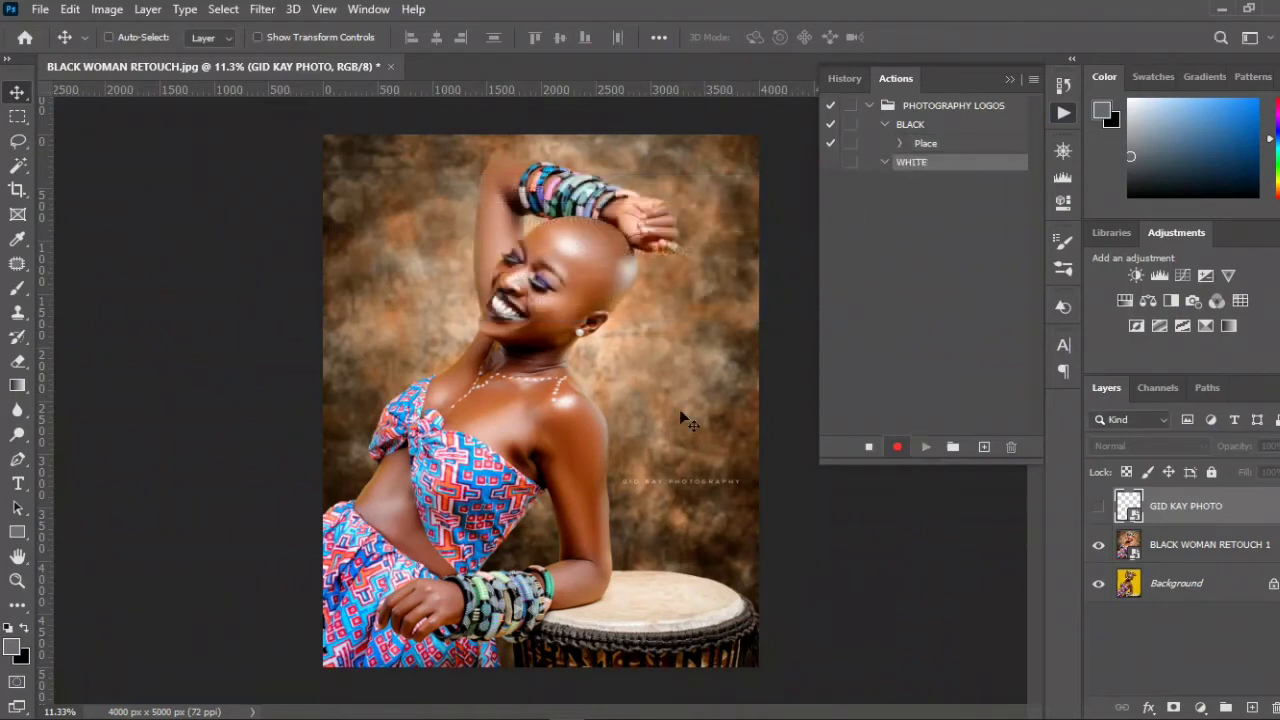
# Place the GID KAY PHOTO WHITE file from the LOGOS folder onto the photo's right and commit it
pyautogui.moveTo(215, 714)
pyautogui.click(178, 704)
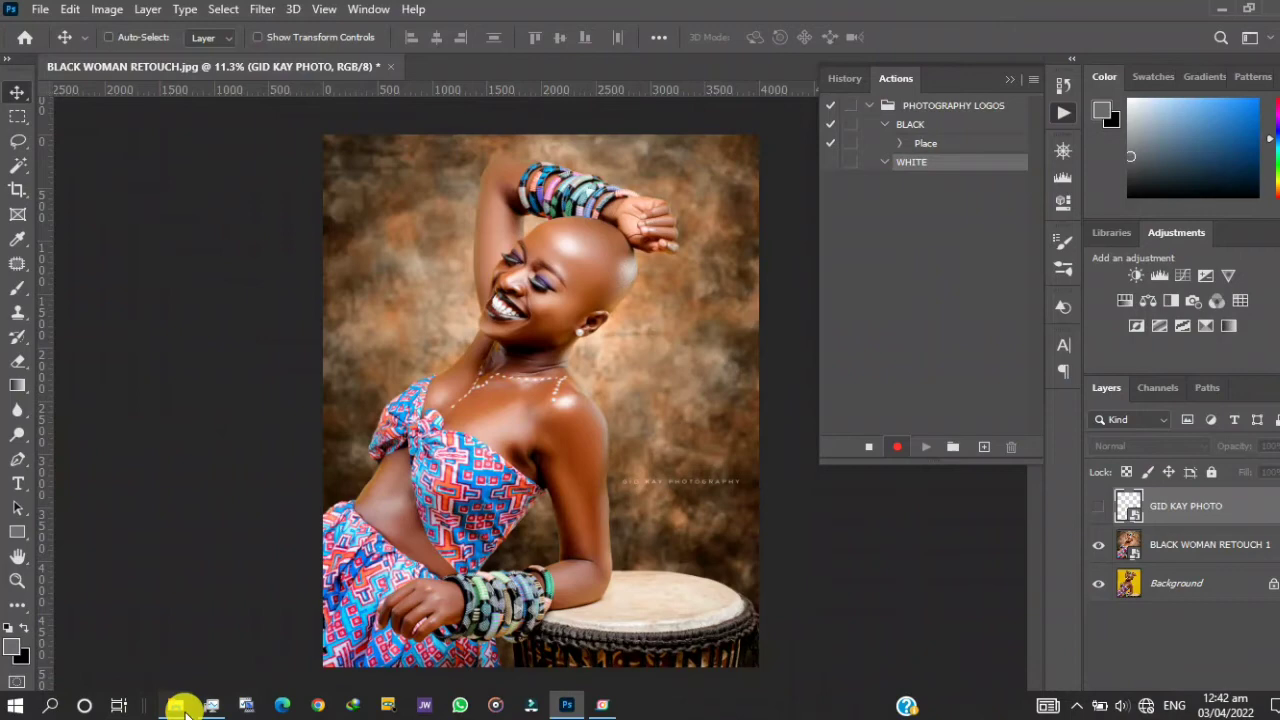
pyautogui.click(422, 312)
pyautogui.moveTo(422, 312); pyautogui.dragTo(106, 371)
pyautogui.moveTo(407, 361); pyautogui.dragTo(653, 408)
pyautogui.doubleClick(653, 408)
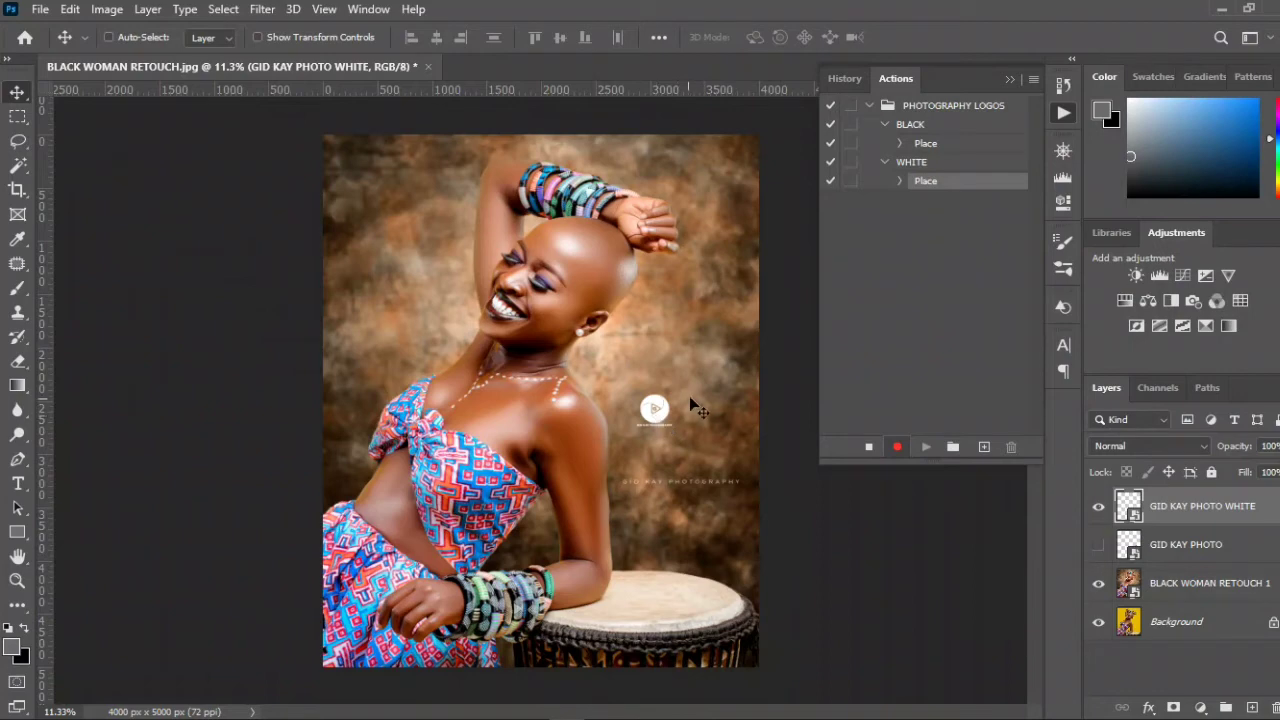
# Stop recording, switch the Actions panel to Button Mode, collapse it, and delete the logo layers
pyautogui.click(866, 449)
pyautogui.click(1039, 83)
pyautogui.click(1100, 85)
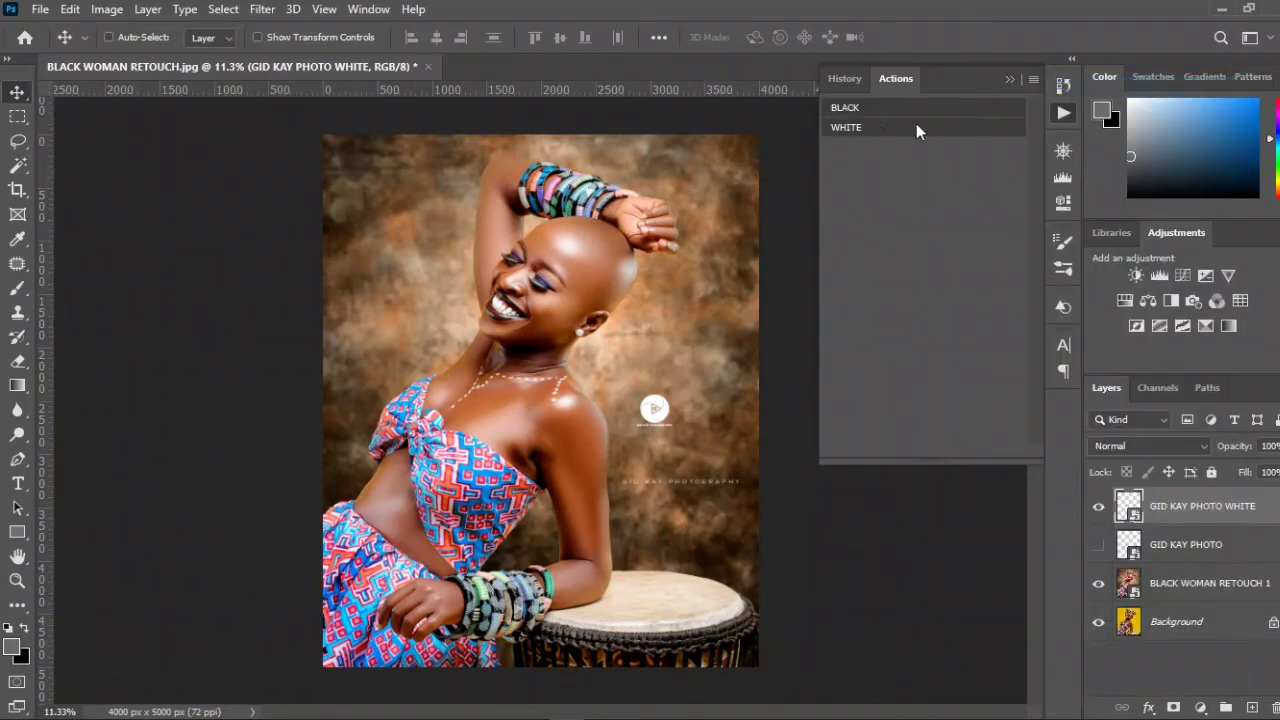
pyautogui.click(1009, 81)
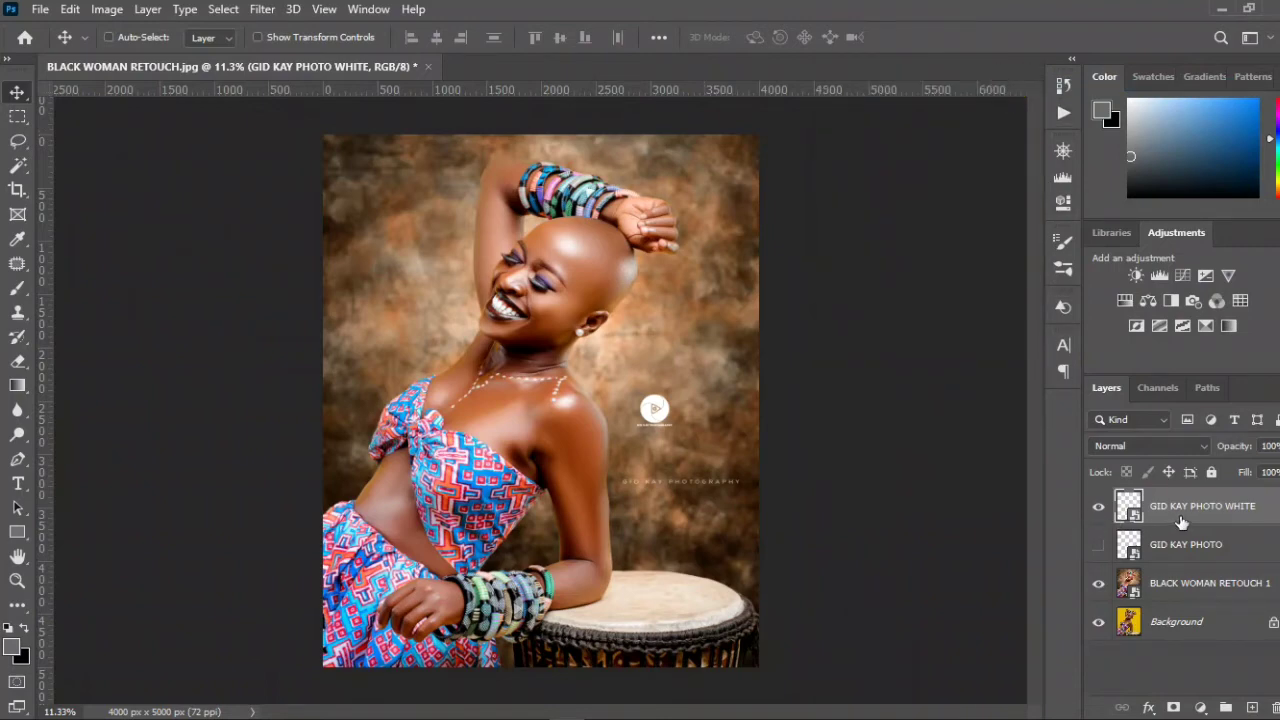
pyautogui.press('Delete')
pyautogui.press('Delete')
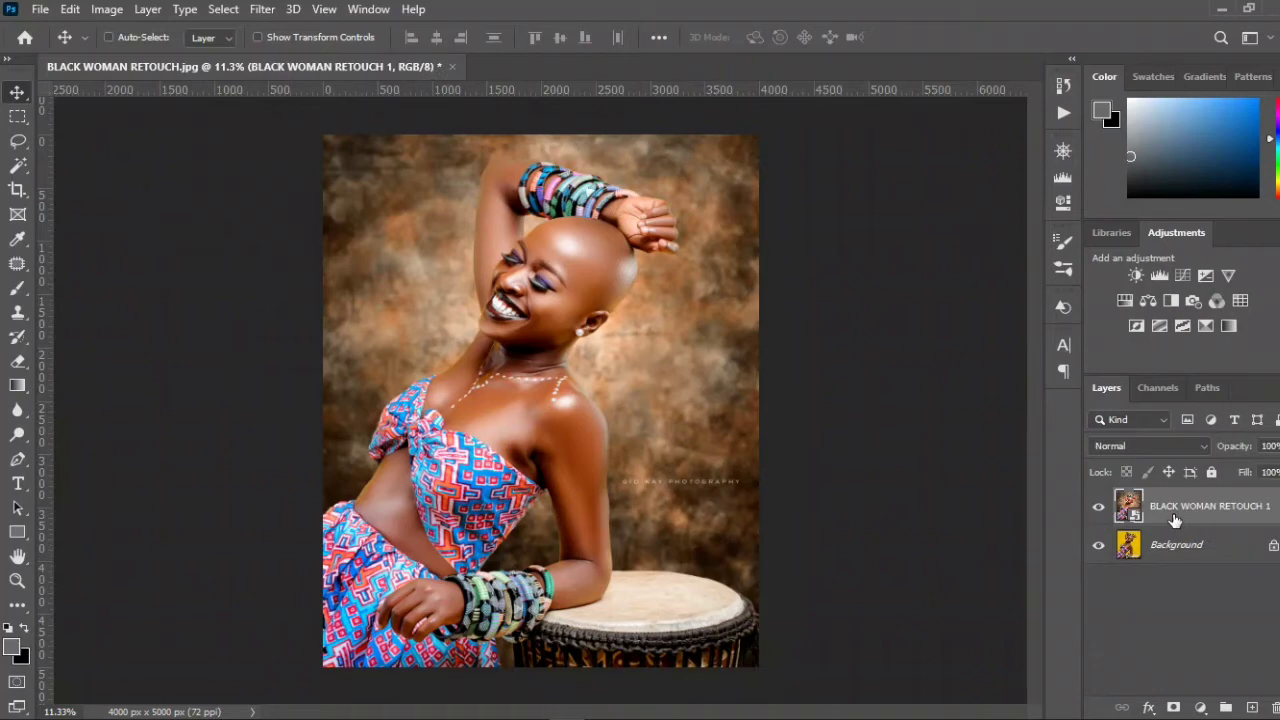
# Play BLACK, hide its GID KAY PHOTO logo layer, then play WHITE to add the white logo
pyautogui.click(1060, 106)
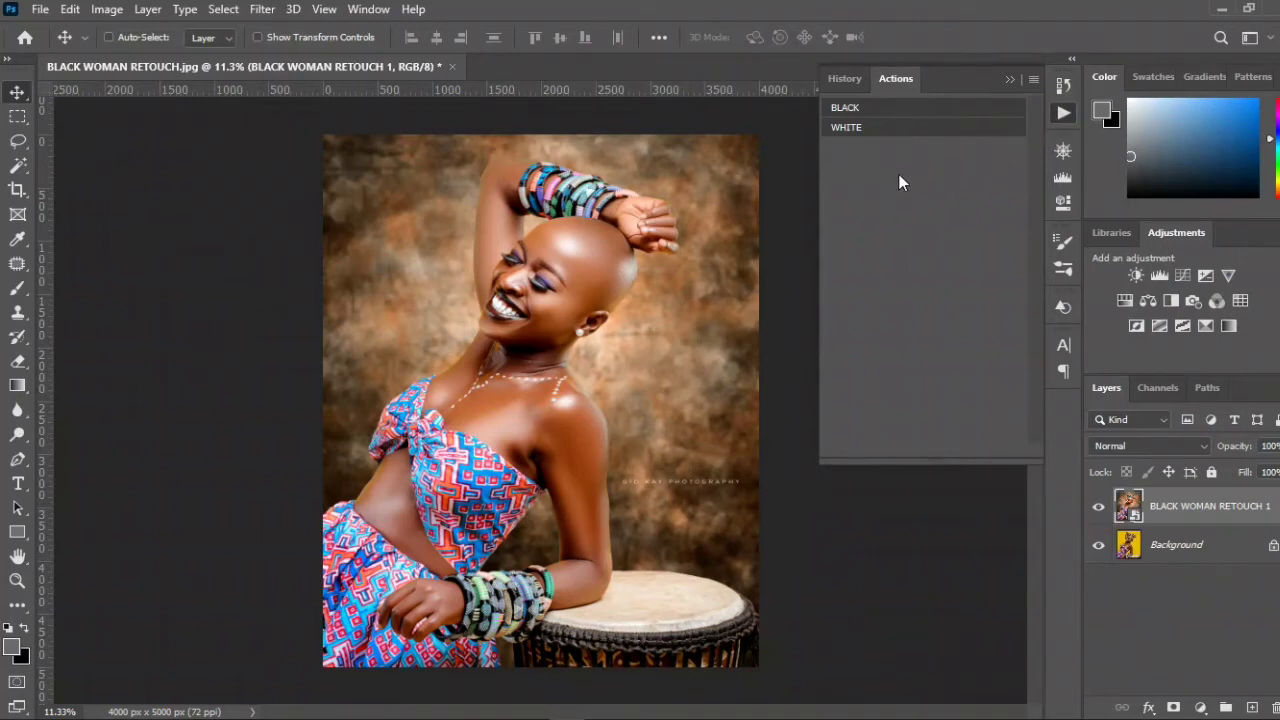
pyautogui.click(889, 108)
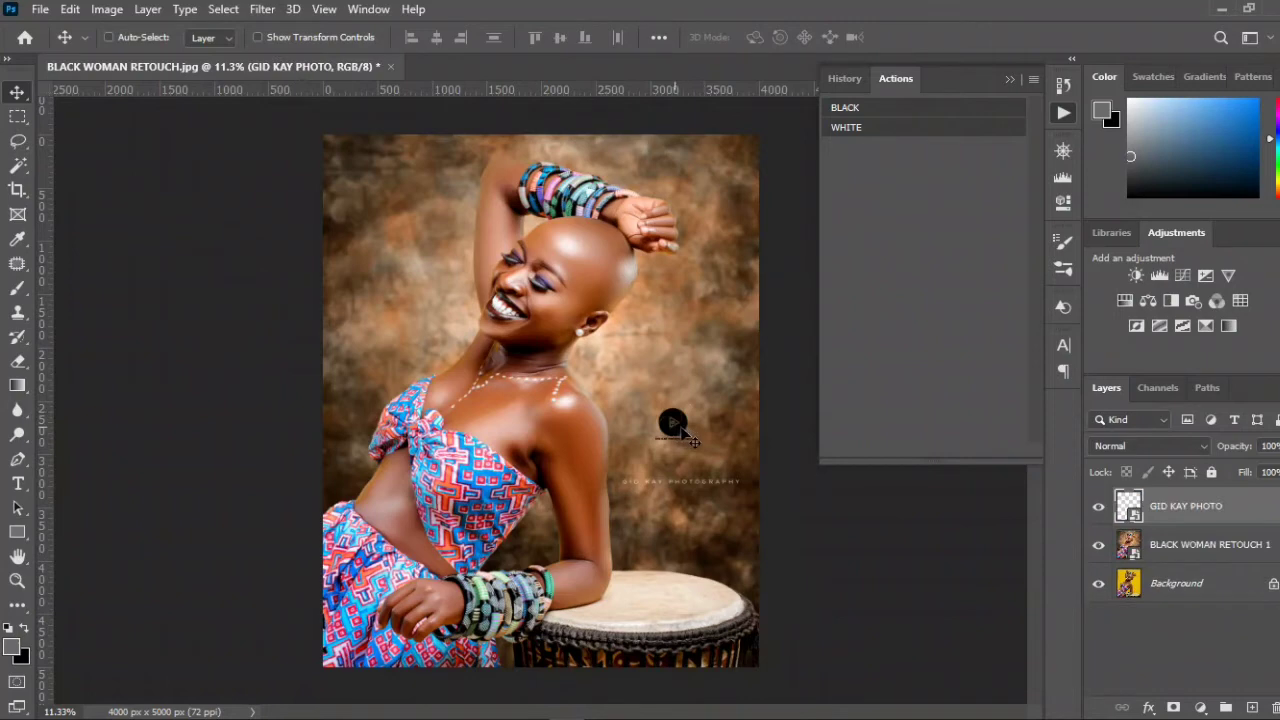
pyautogui.click(1098, 506)
pyautogui.click(877, 131)
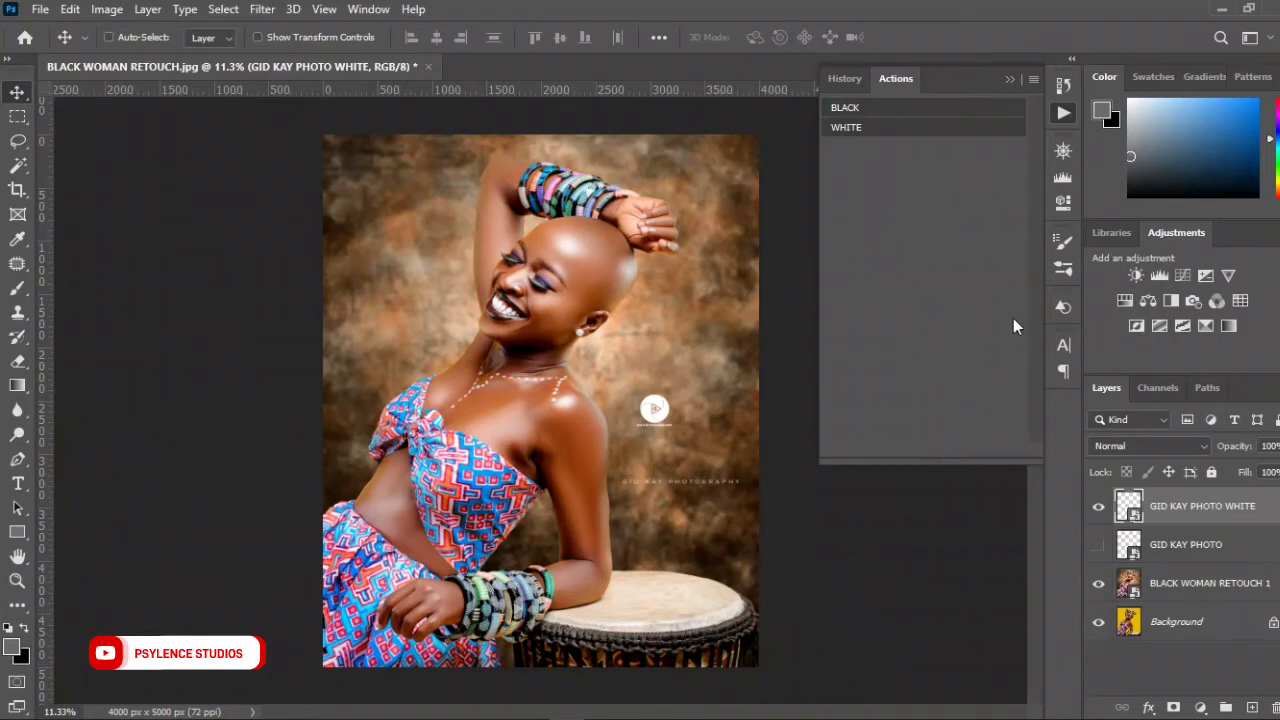
# Nudge the white logo lower right, zoom in to check it, zoom back out, and delete the logo layers
pyautogui.moveTo(657, 413); pyautogui.dragTo(662, 432)
pyautogui.scroll(3, 710, 495)
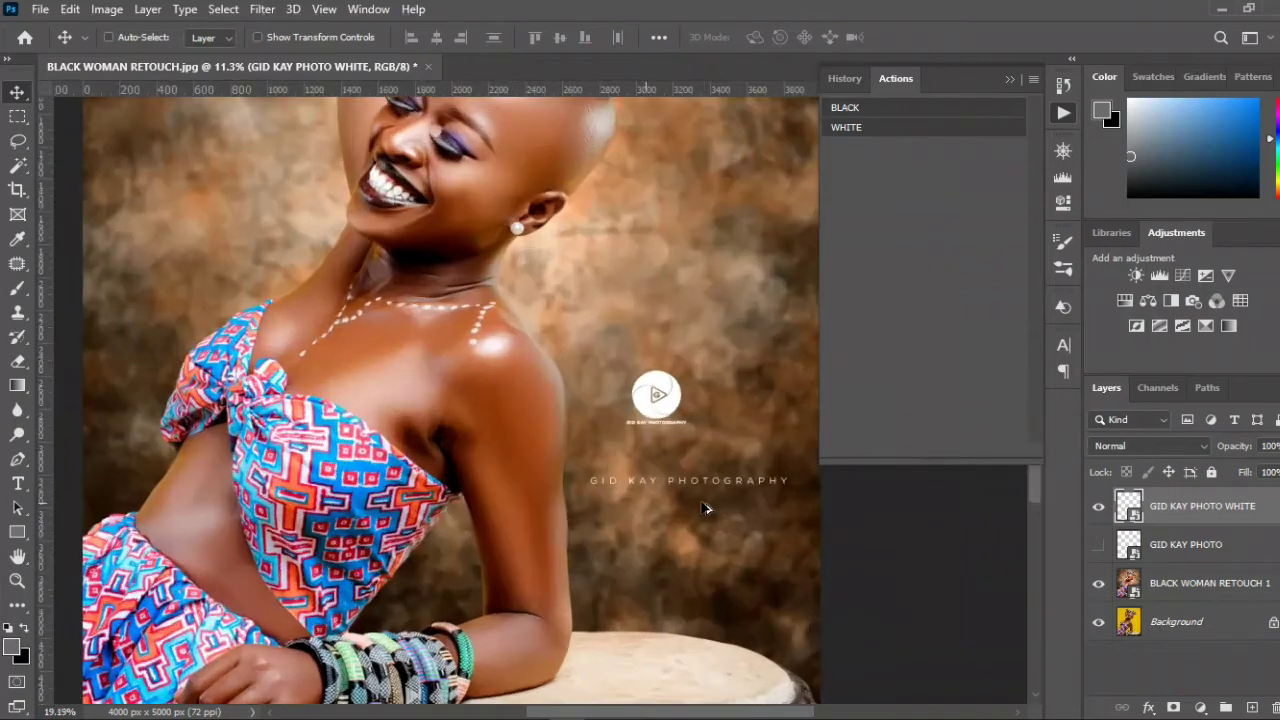
pyautogui.scroll(2, 706, 509)
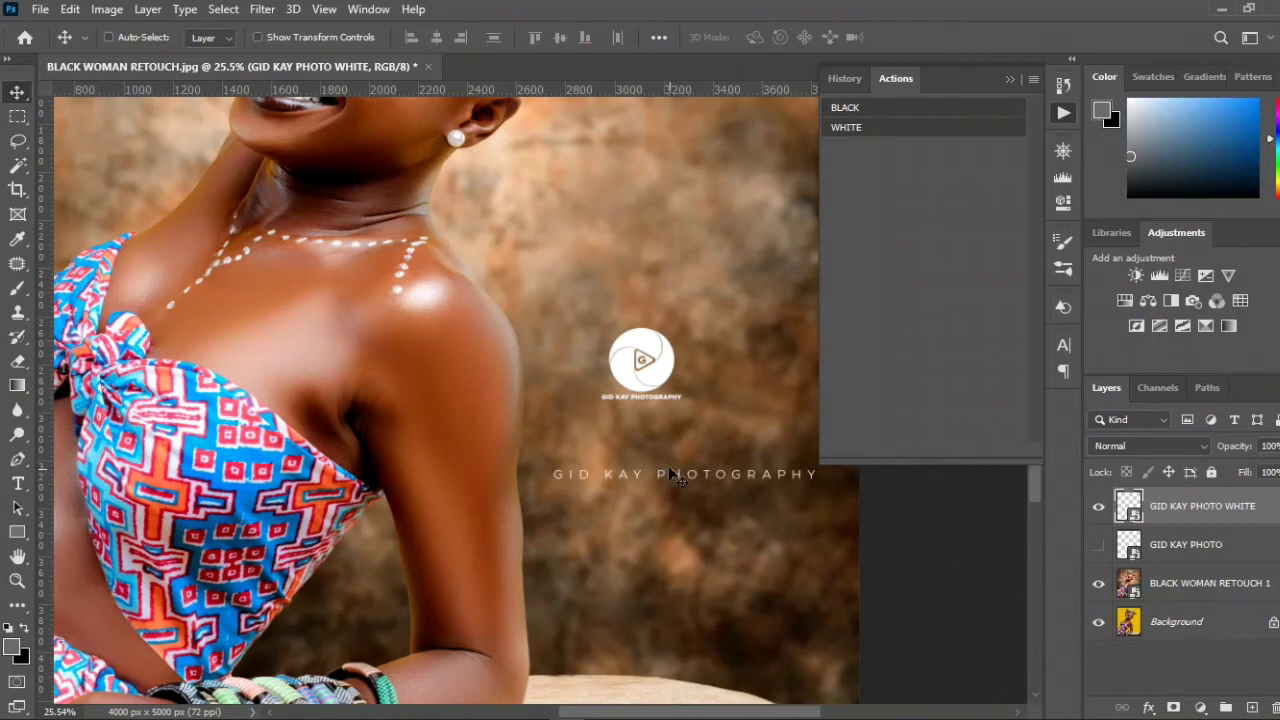
pyautogui.scroll(-3, 670, 473)
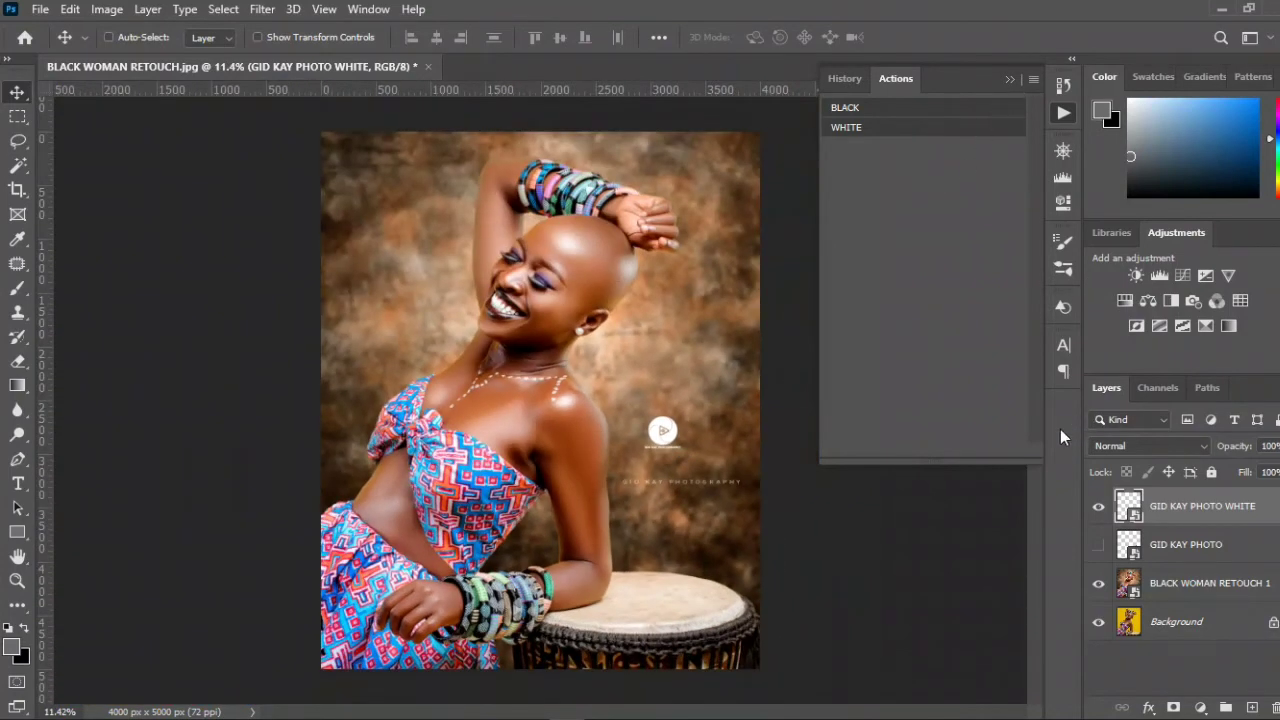
pyautogui.press('Delete')
pyautogui.press('Delete')
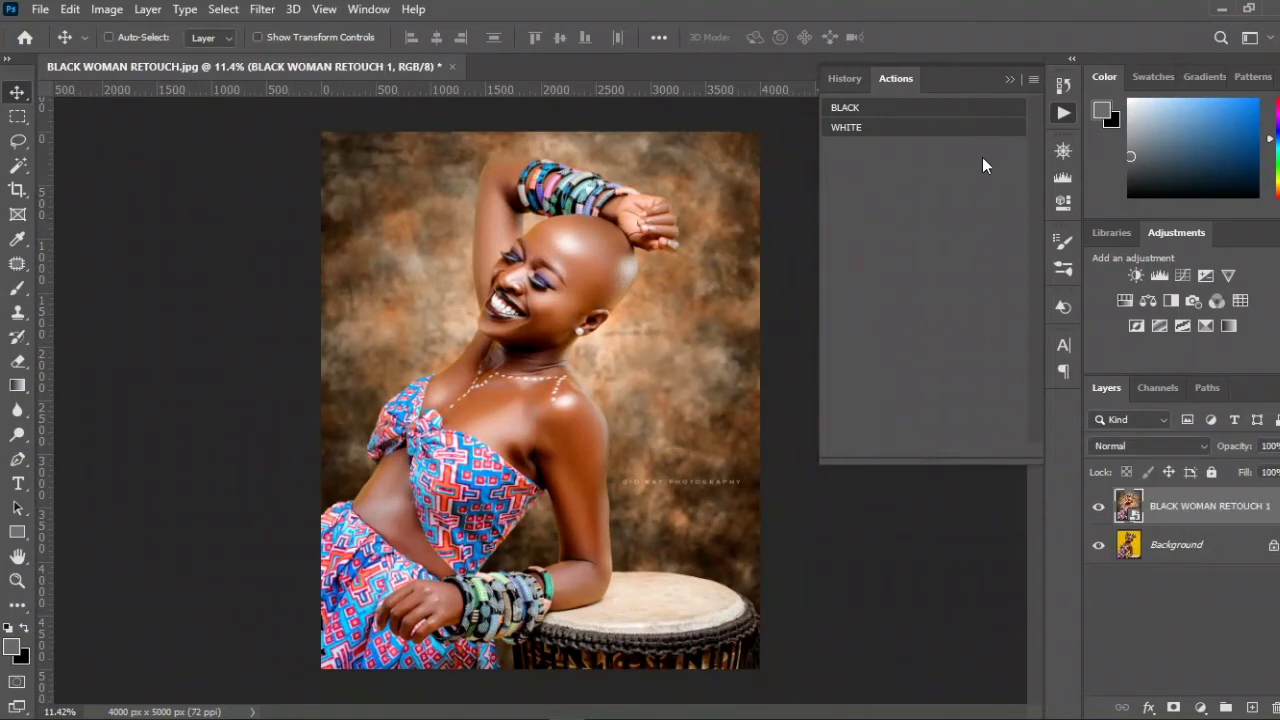
# Turn off Button Mode, collapse BLACK, WHITE and the PHOTOGRAPHY LOGOS set, and select that set
pyautogui.click(1033, 80)
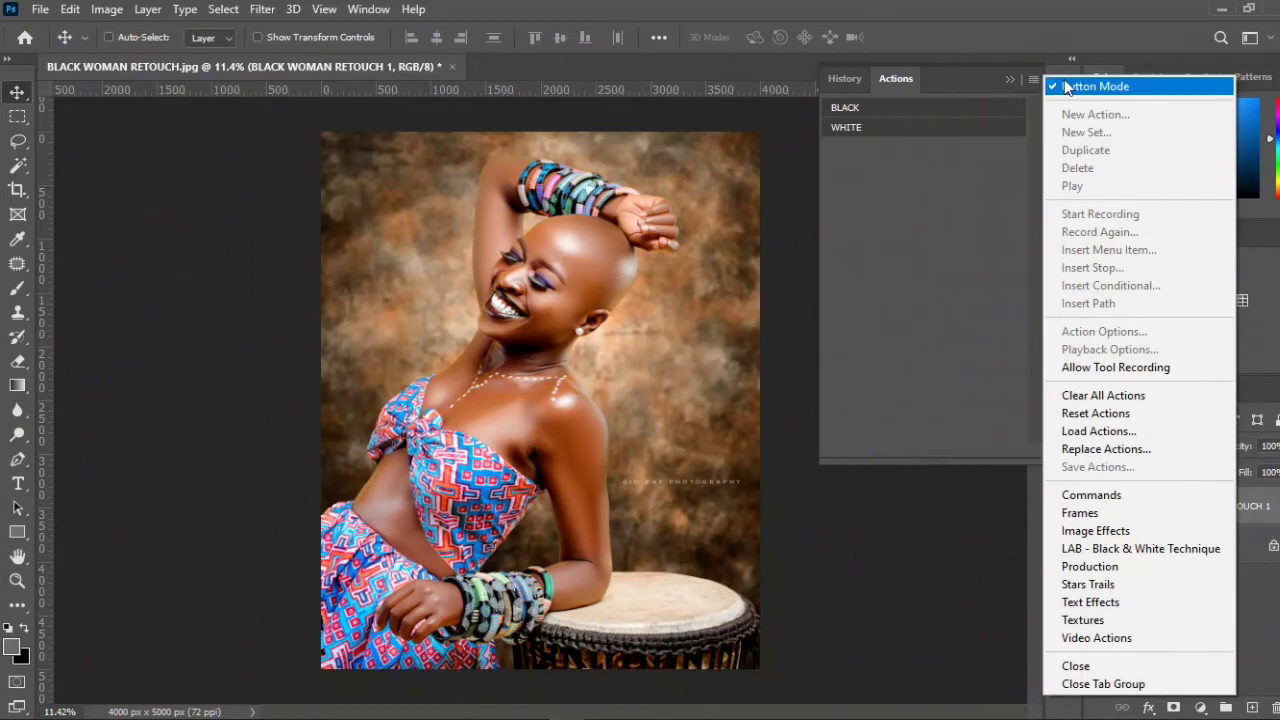
pyautogui.click(1080, 88)
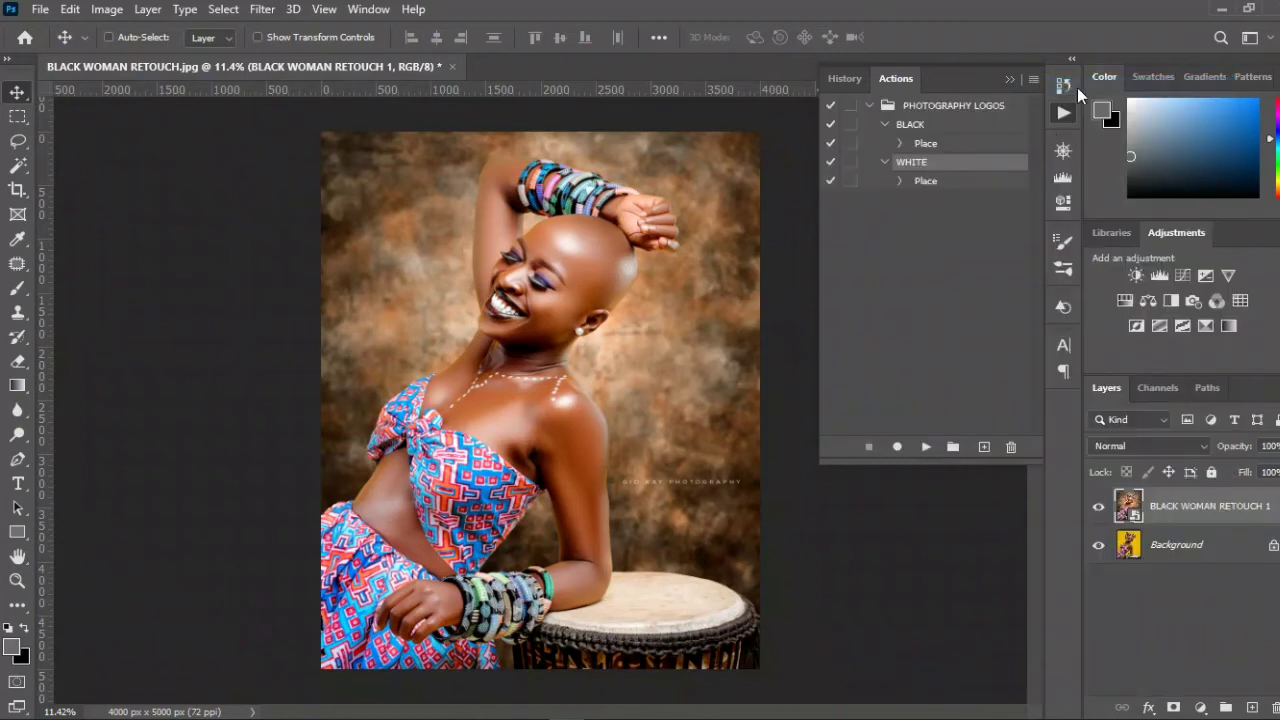
pyautogui.click(885, 125)
pyautogui.click(884, 143)
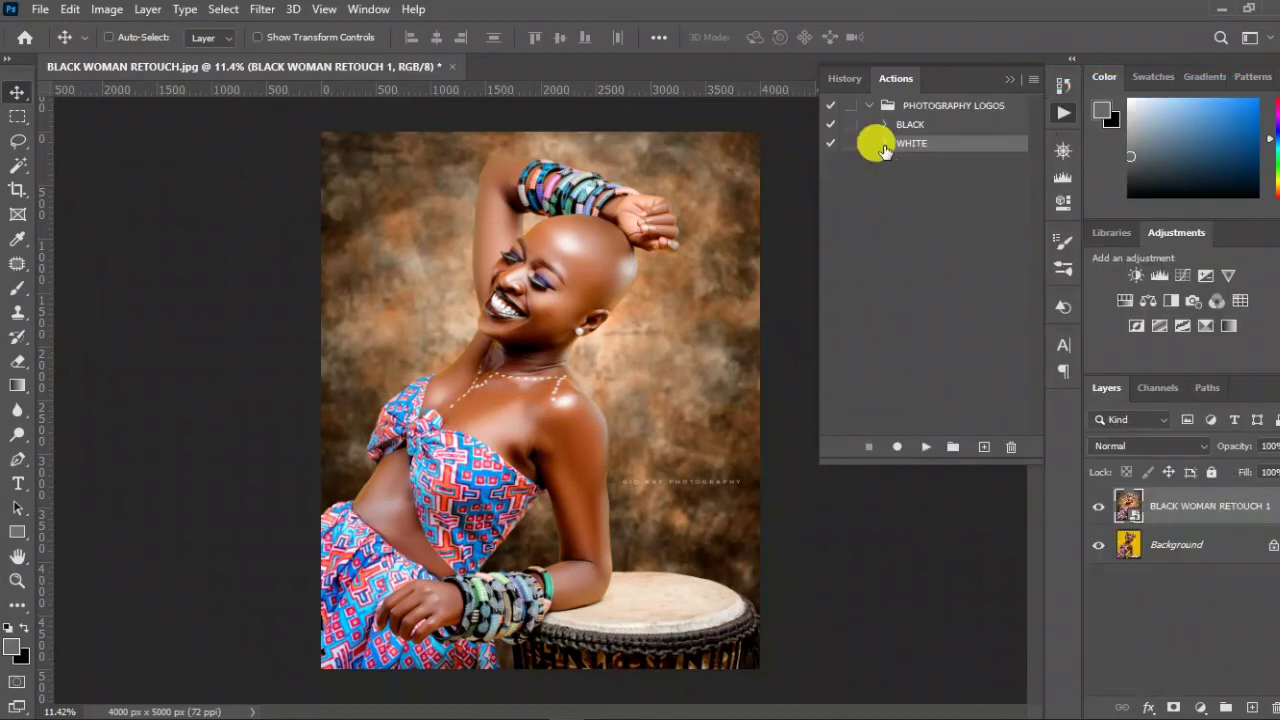
pyautogui.click(868, 105)
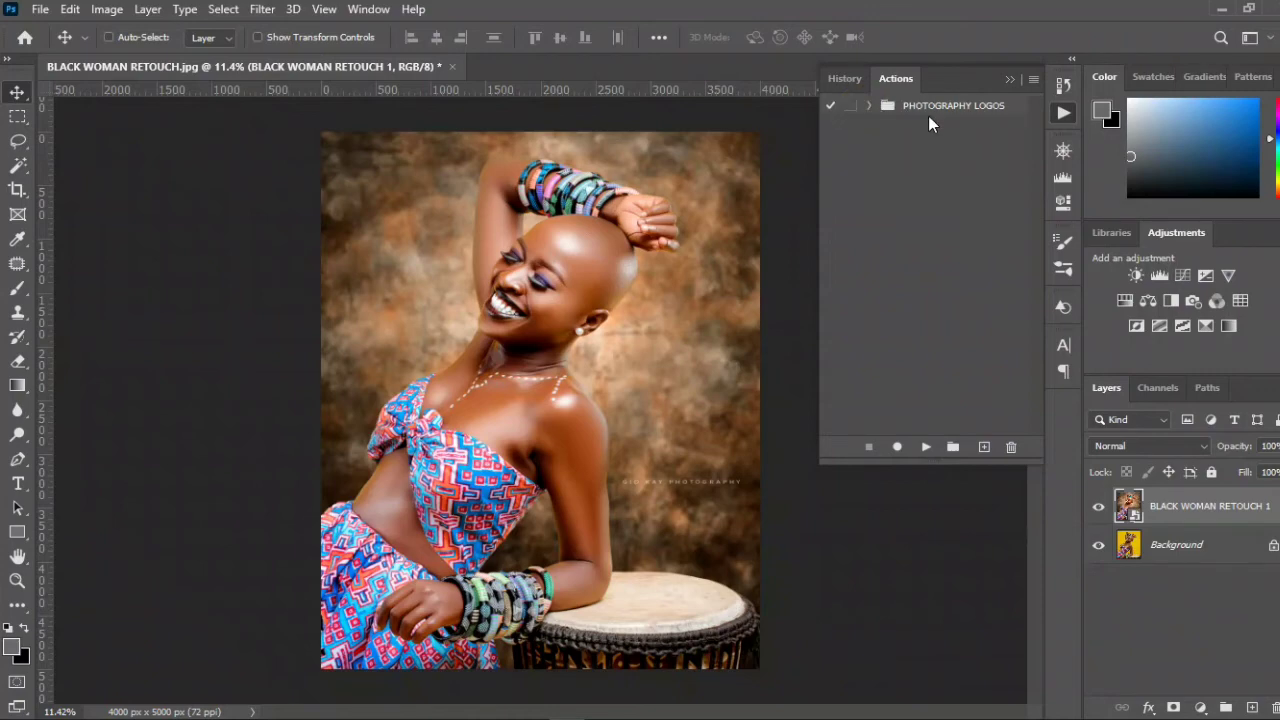
pyautogui.click(978, 105)
pyautogui.click(1033, 79)
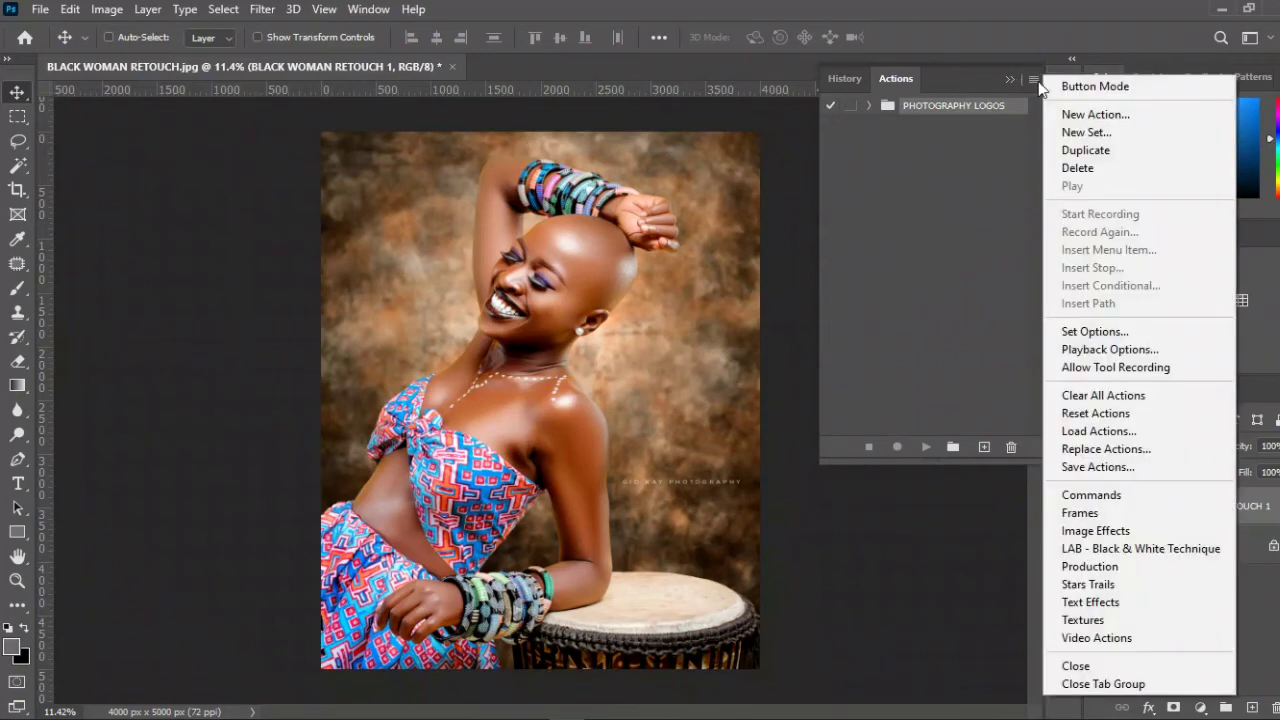
# Save the PHOTOGRAPHY LOGOS set as an ATN file into the Desktop LOGOS folder
pyautogui.click(1100, 467)
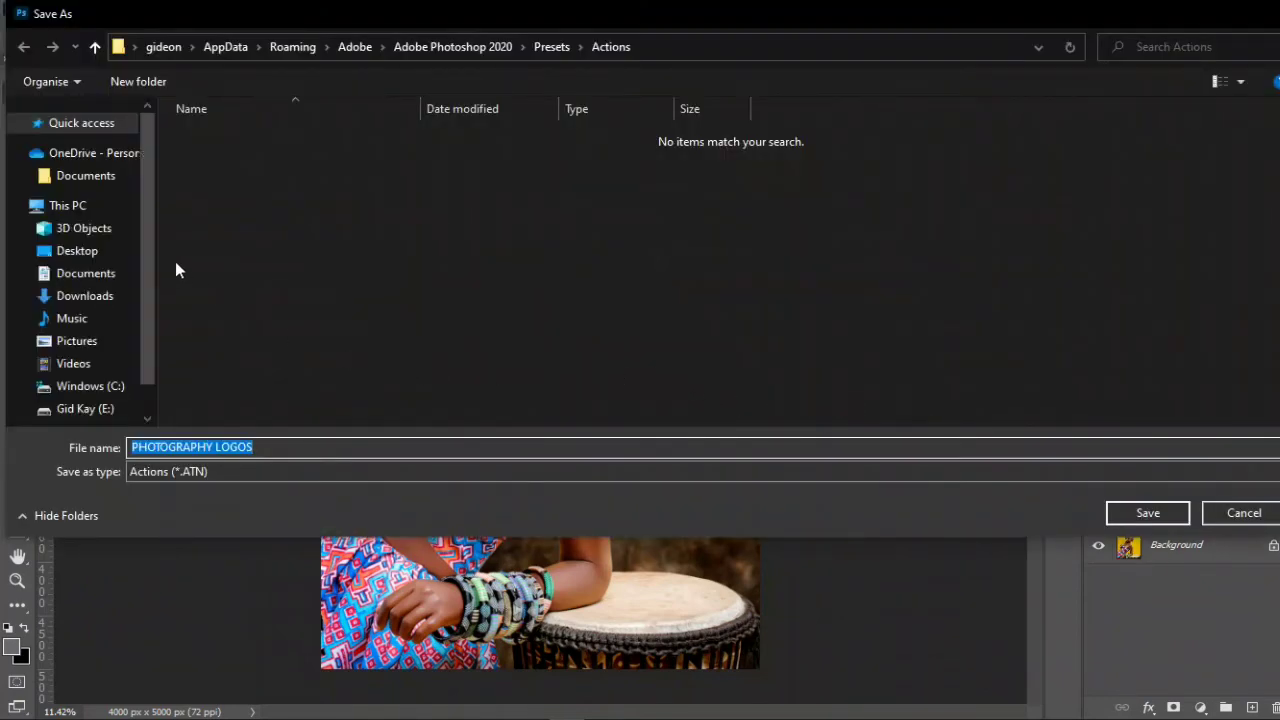
pyautogui.click(101, 258)
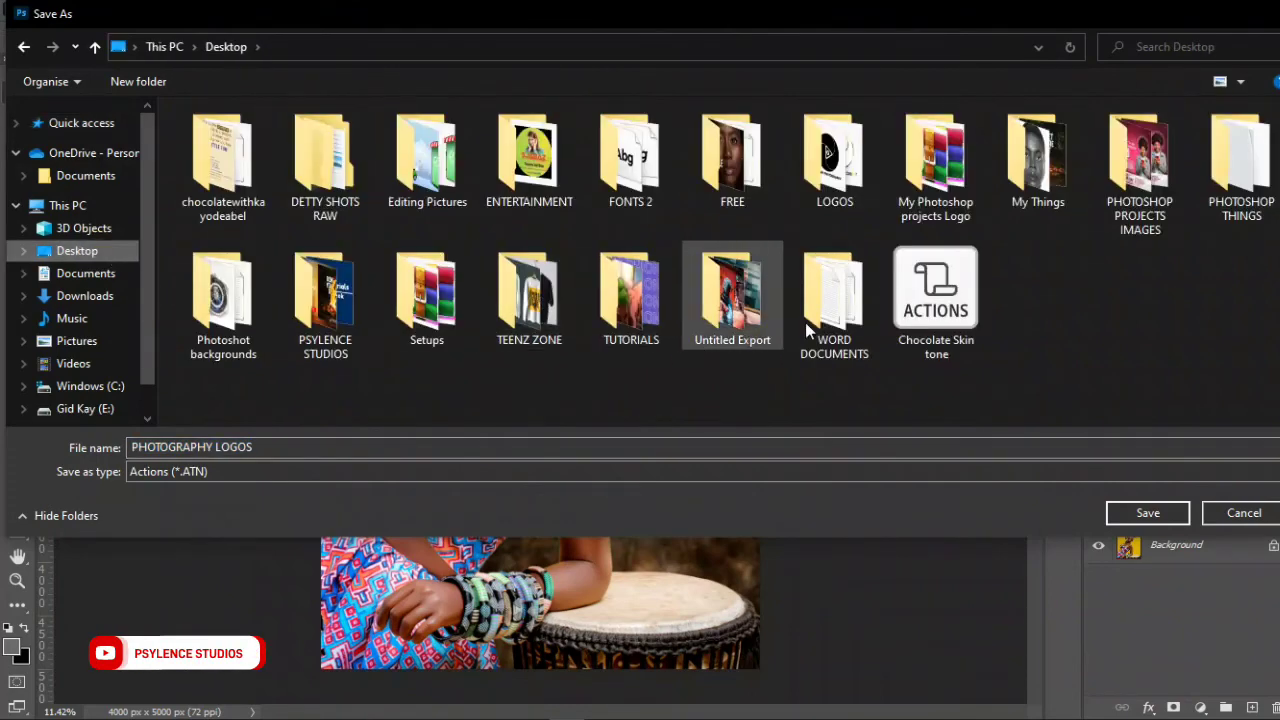
pyautogui.click(837, 170)
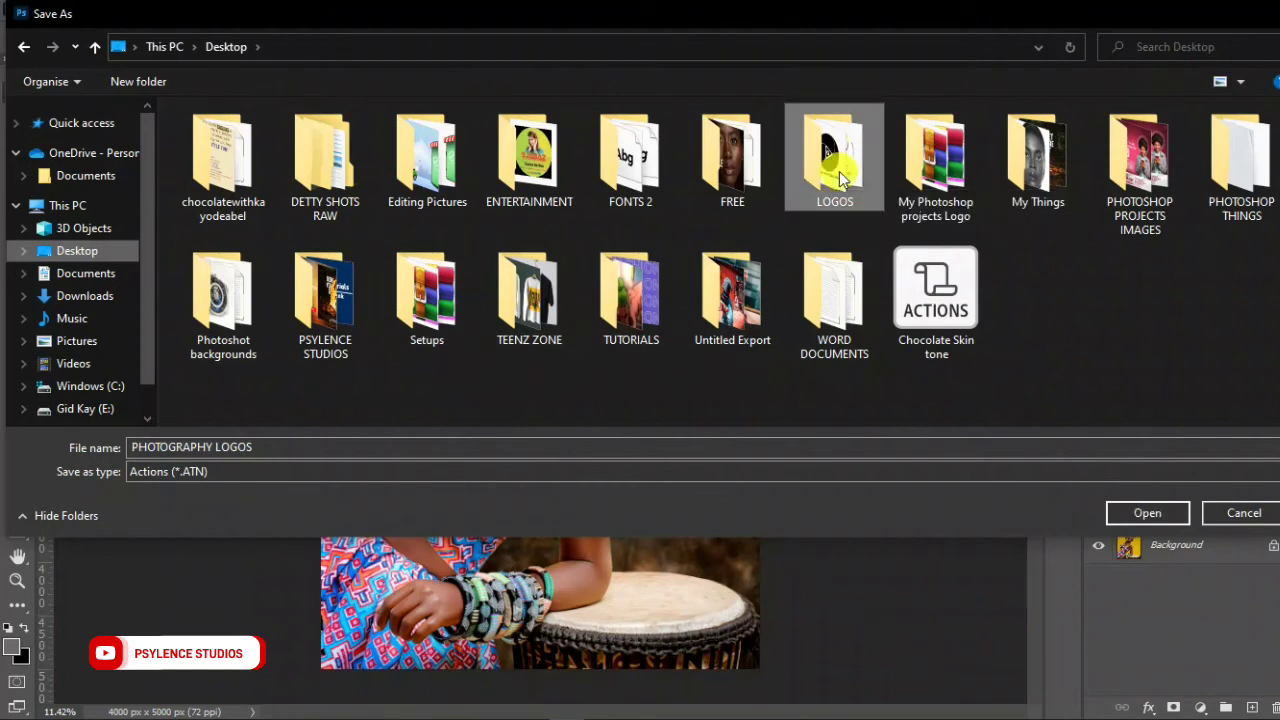
pyautogui.doubleClick(835, 165)
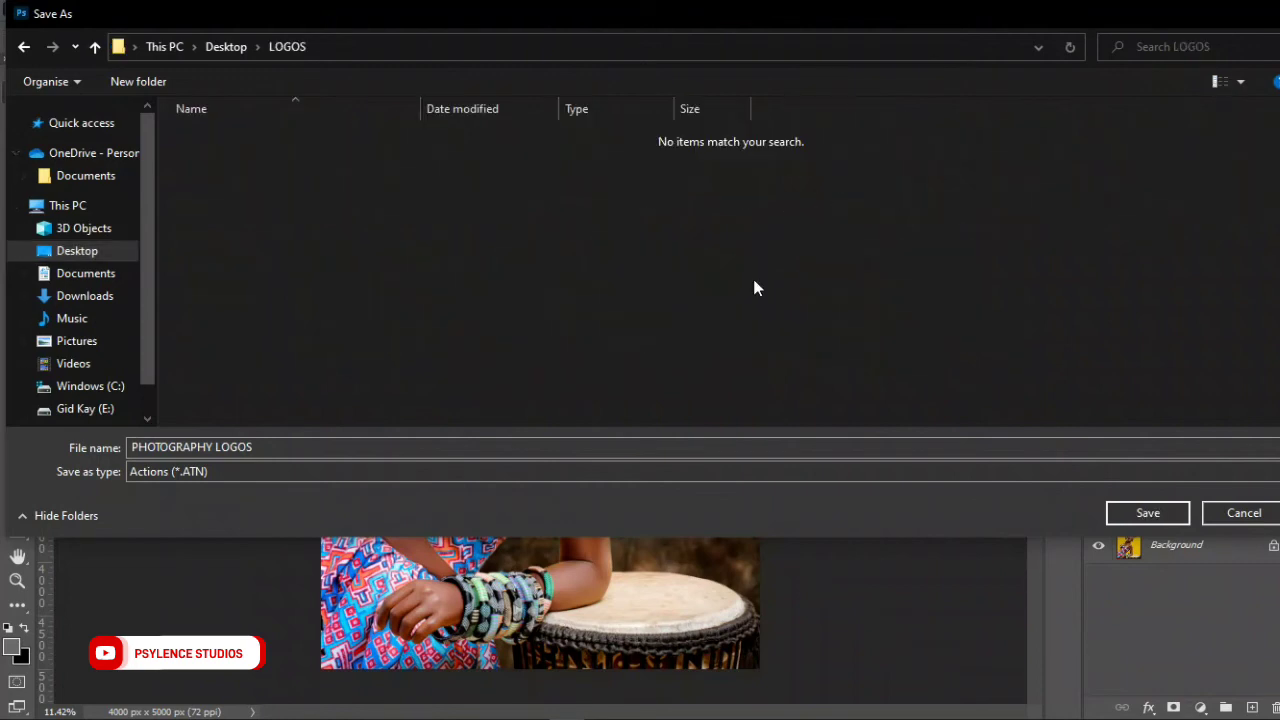
pyautogui.click(1148, 513)
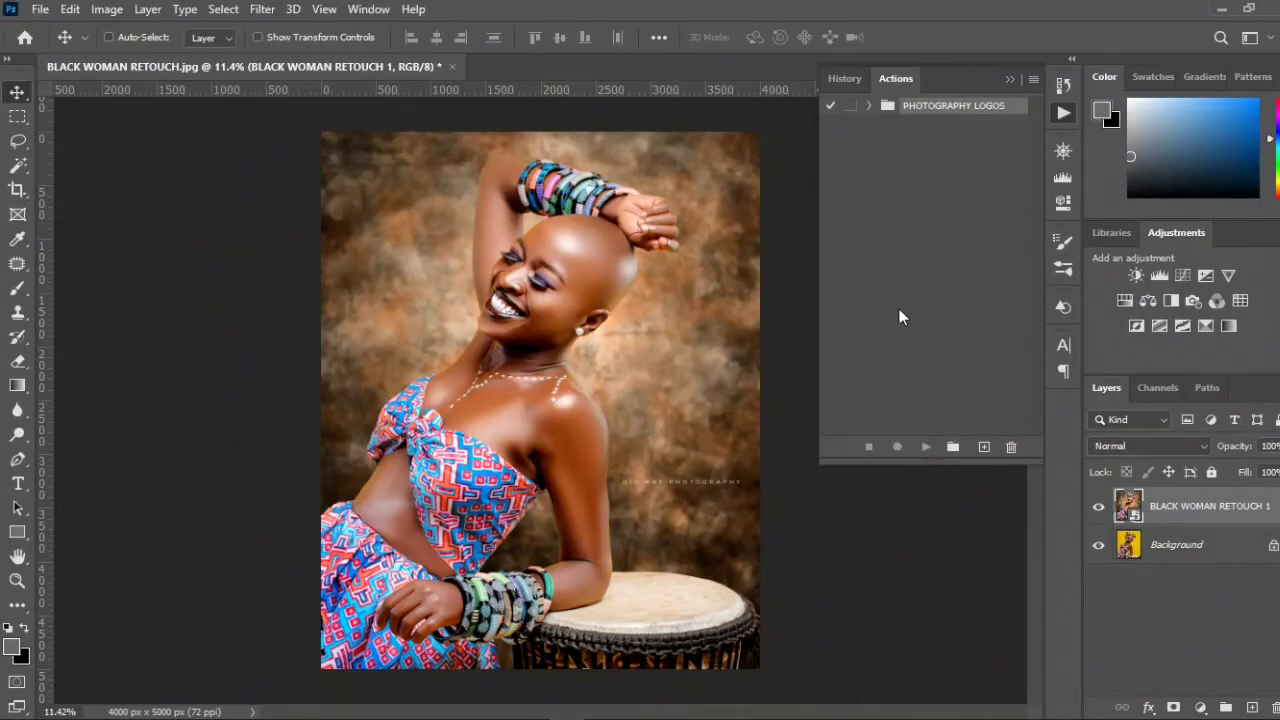
# Check that PHOTOGRAPHY LOGOS.atn is in the LOGOS folder, then minimise that Explorer window
pyautogui.click(1006, 84)
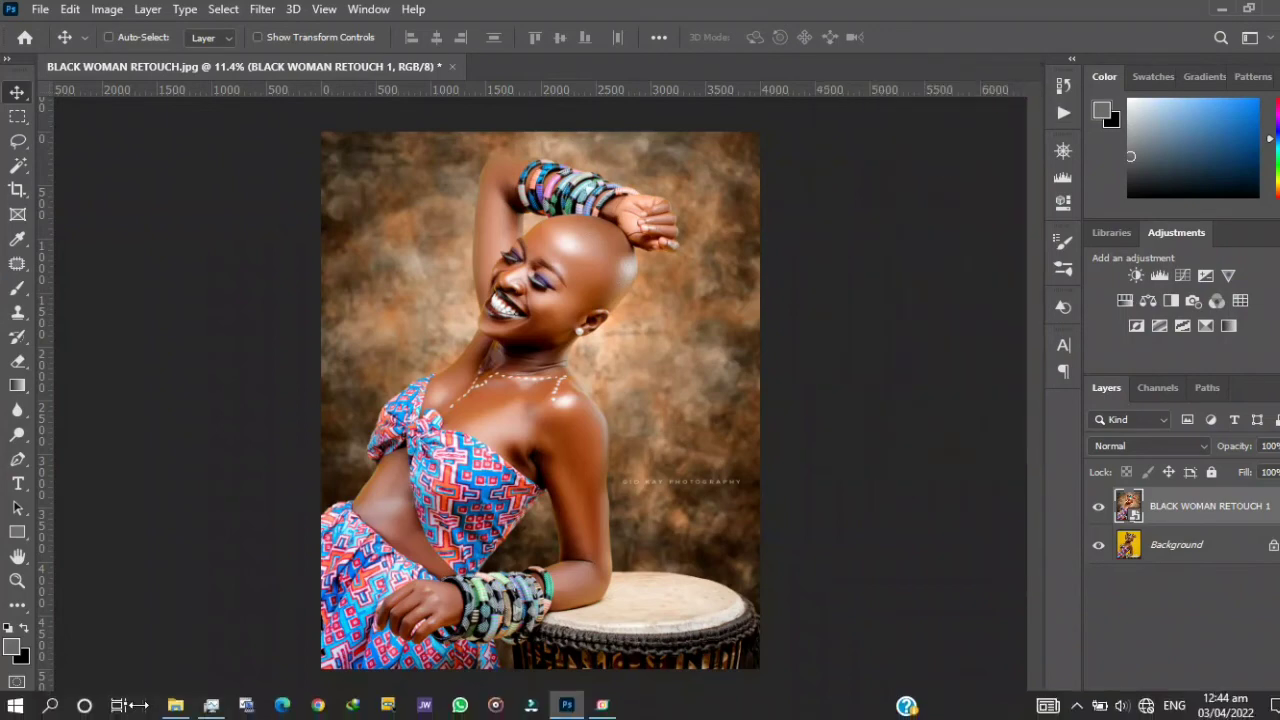
pyautogui.click(168, 712)
pyautogui.click(609, 451)
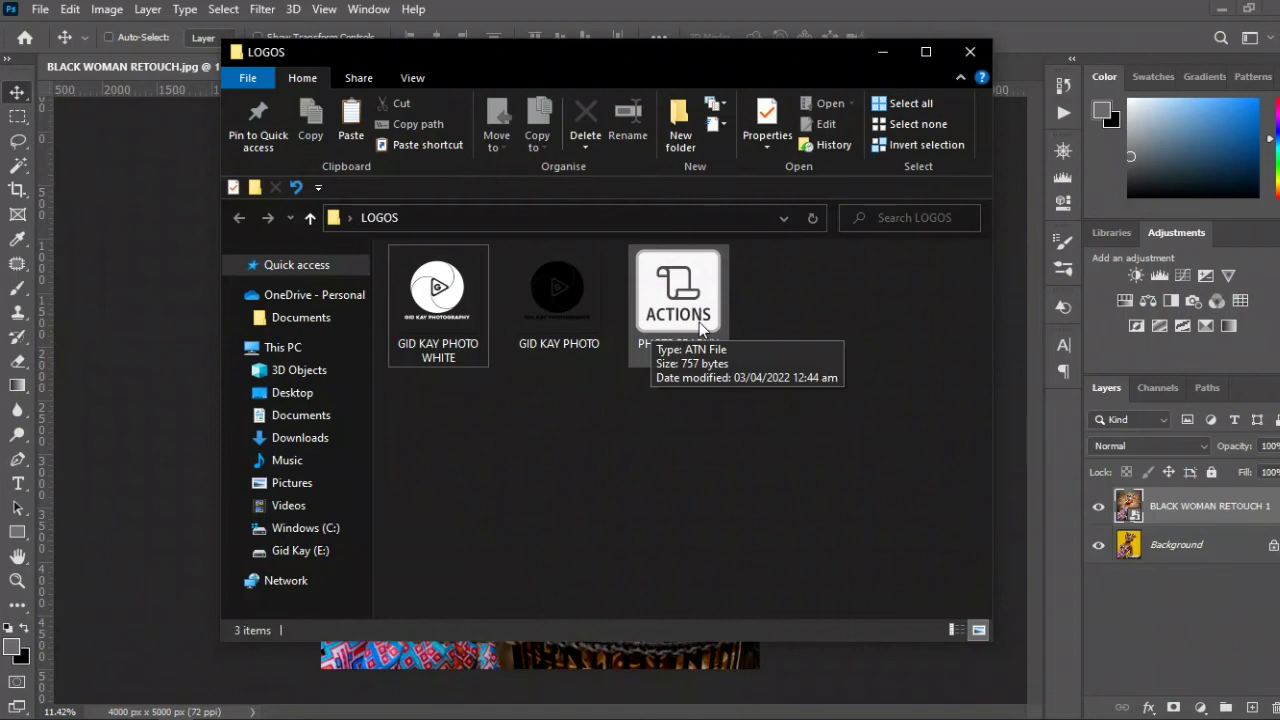
pyautogui.click(758, 318)
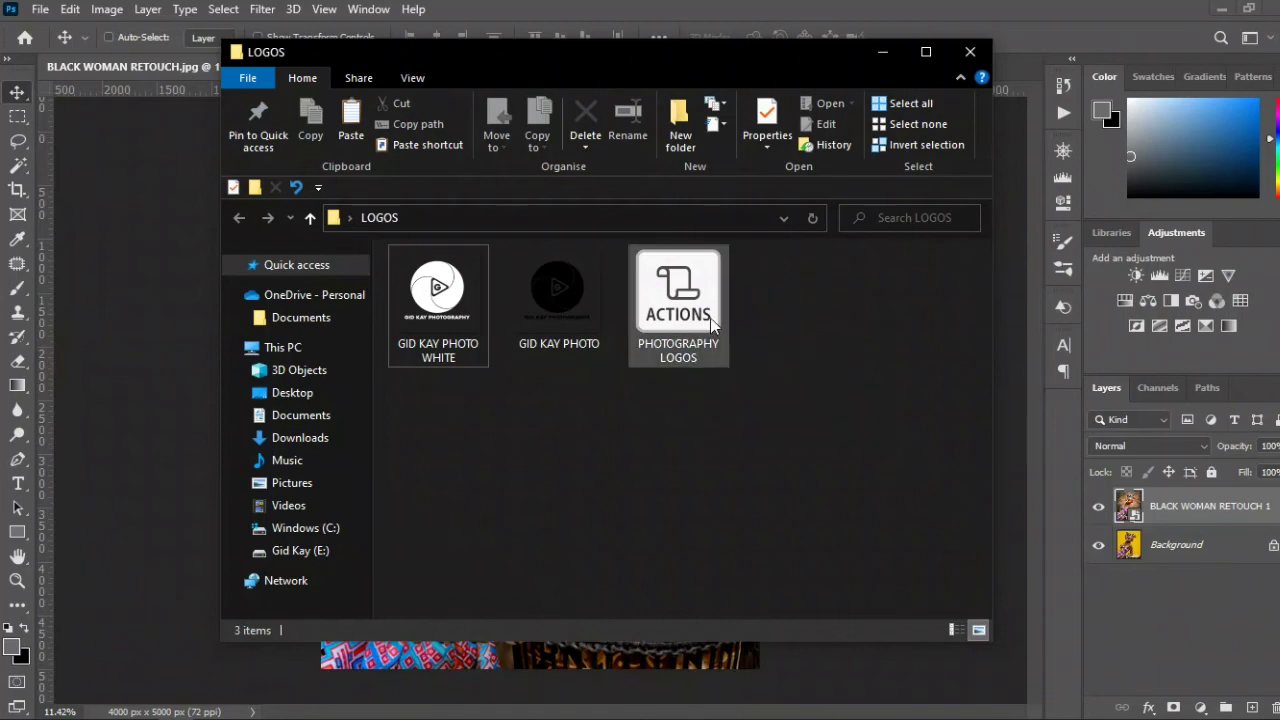
pyautogui.click(880, 48)
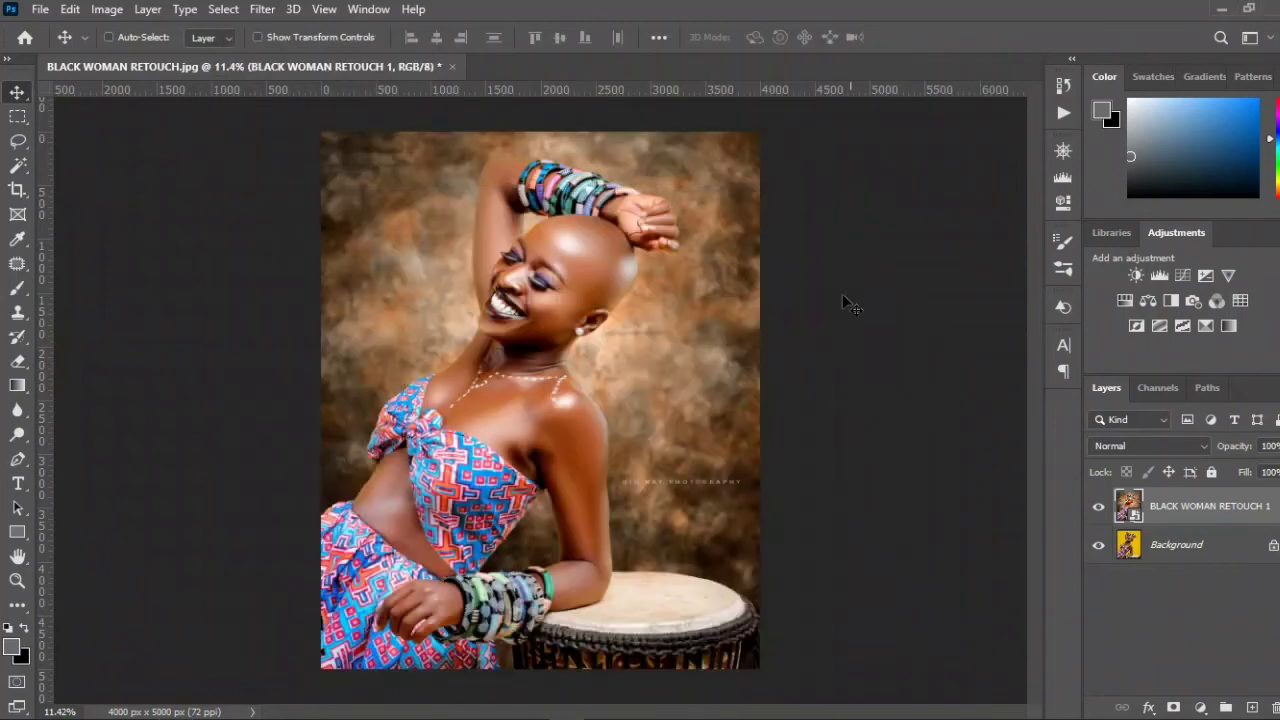
pyautogui.click(1099, 509)
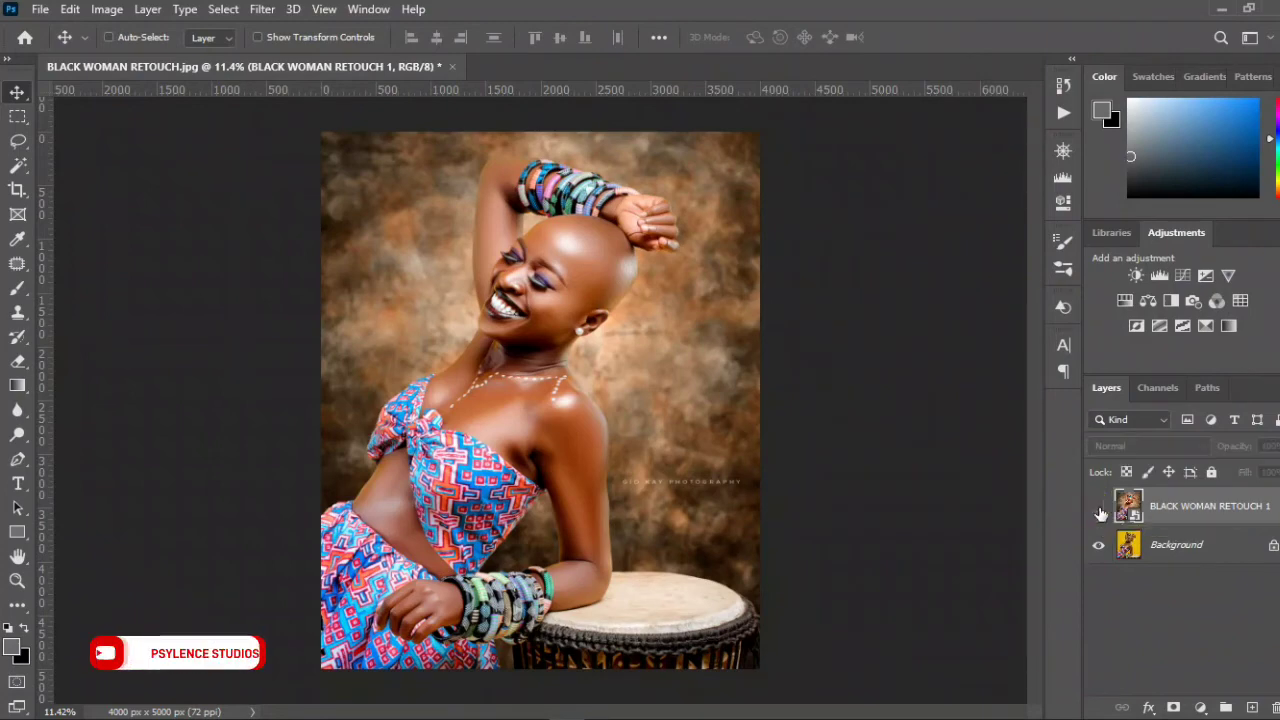
pyautogui.click(1099, 509)
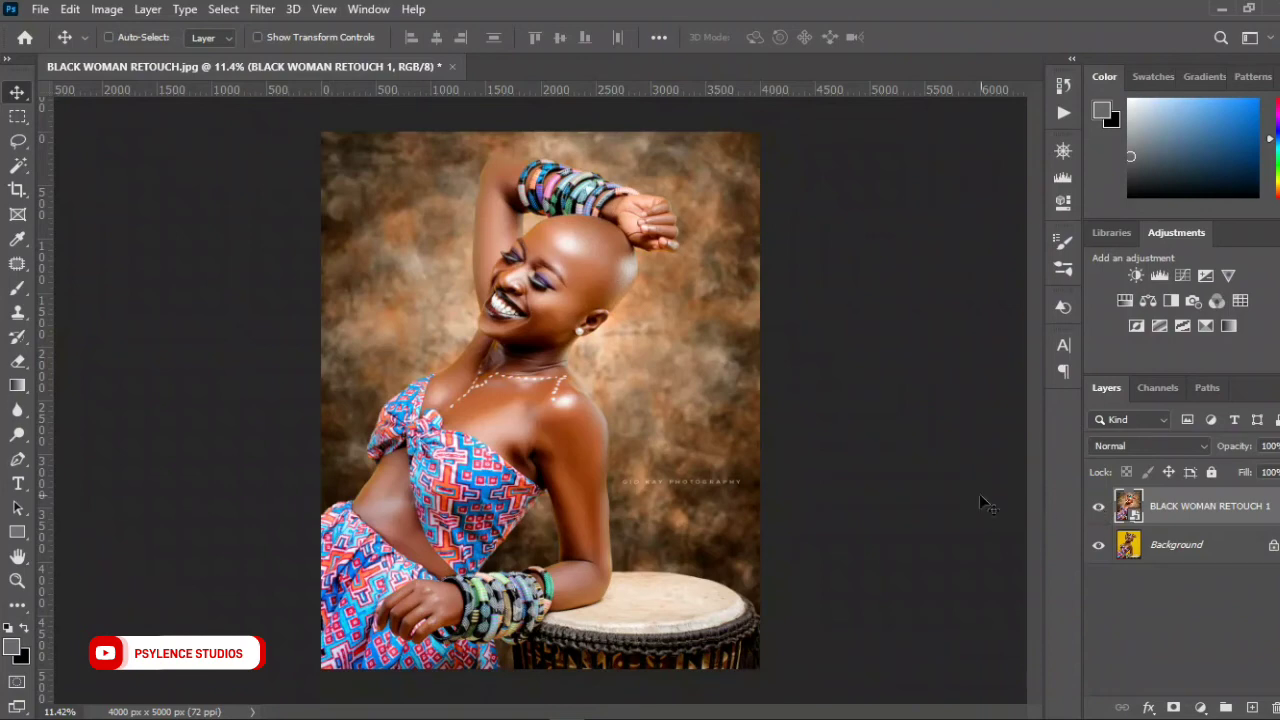